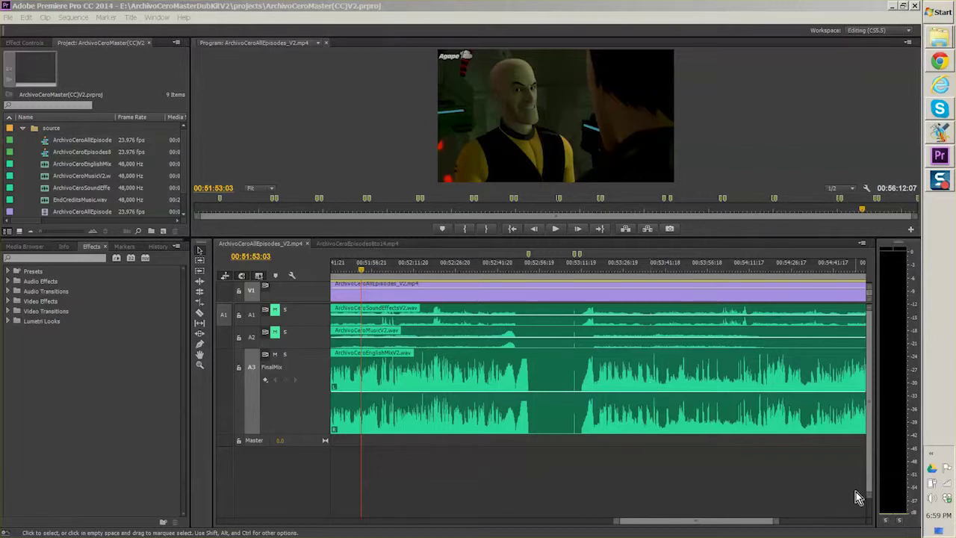
- Fit the whole ArchivoCeroAllEpisodes_V2 sequence in the timeline and examine the section around 00:01:32:05
click(371, 266)
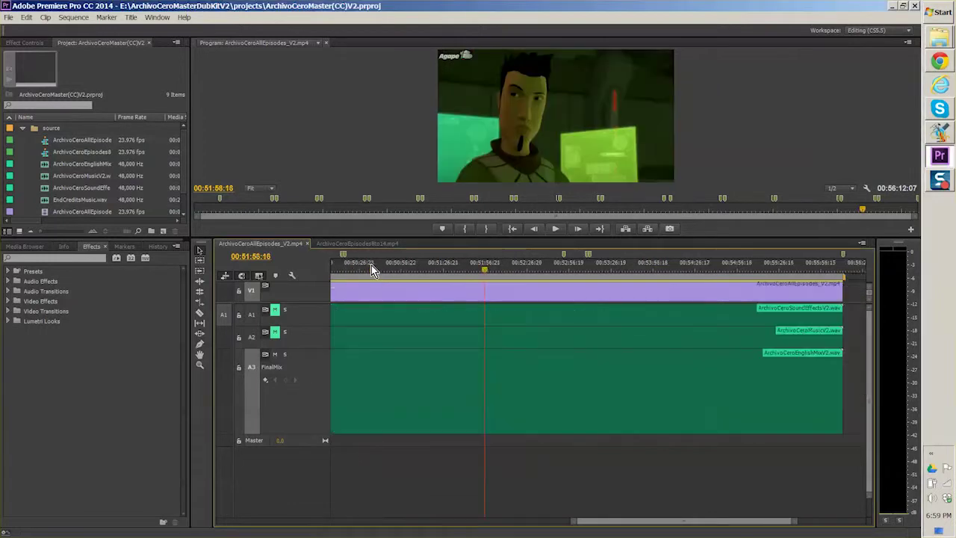
key(backslash)
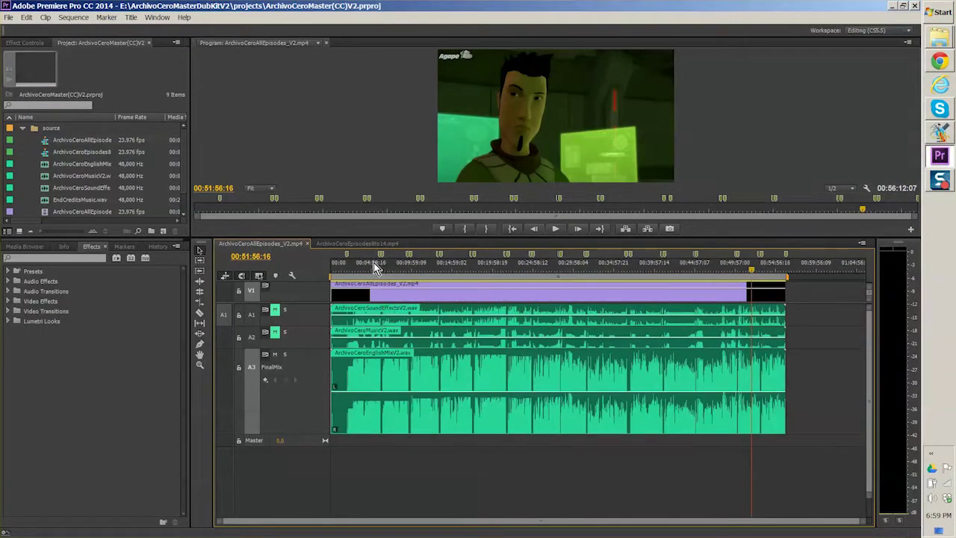
drag(373, 267, 344, 273)
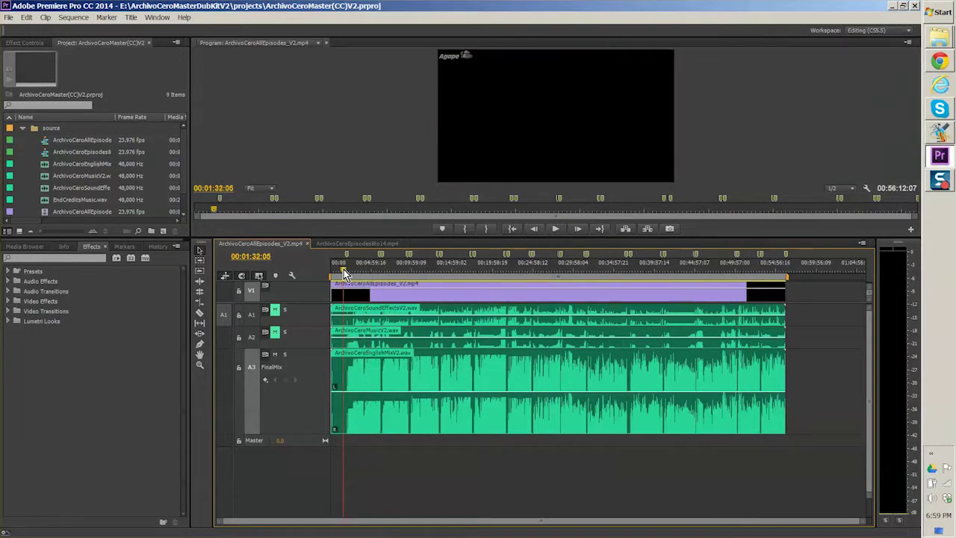
key(backslash)
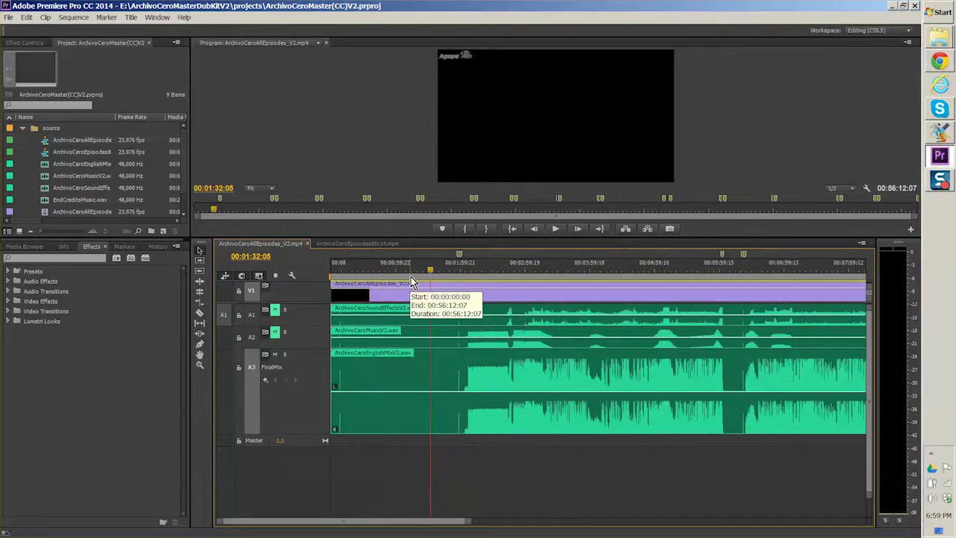
key(minus)
key(minus)
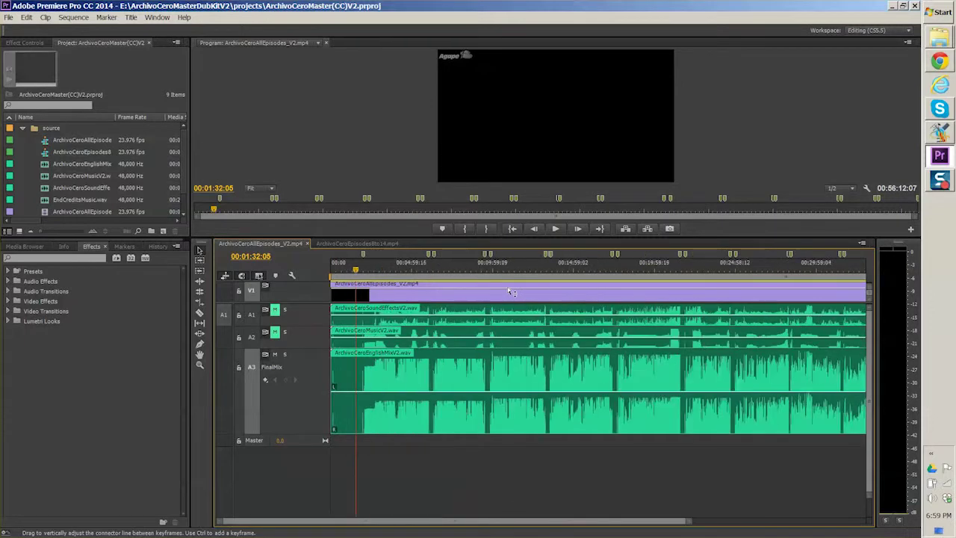
key(minus)
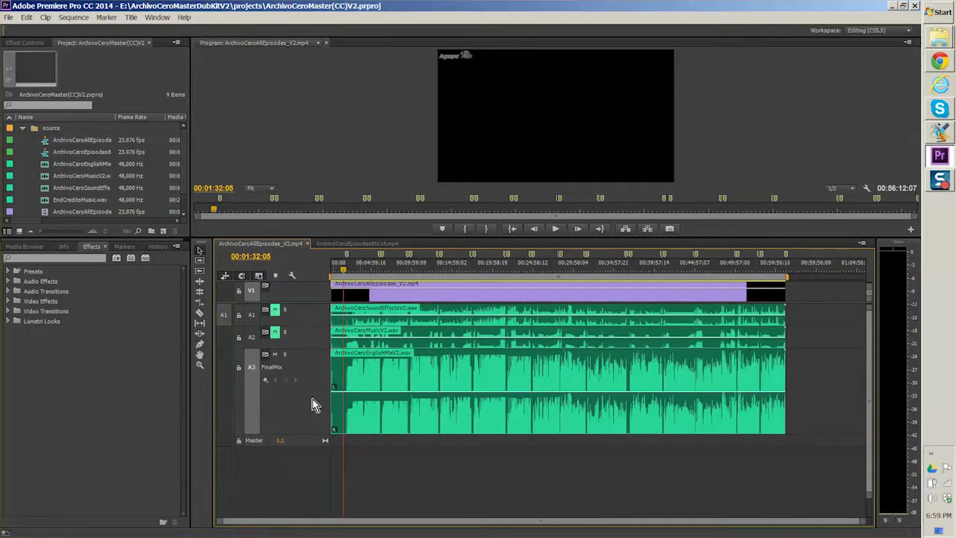
- Make the FinalMix track taller, select the ArchivoCeroEnglishMixV2.wav clip, and scrub through the sequence to 00:54:53:04
drag(317, 433, 313, 462)
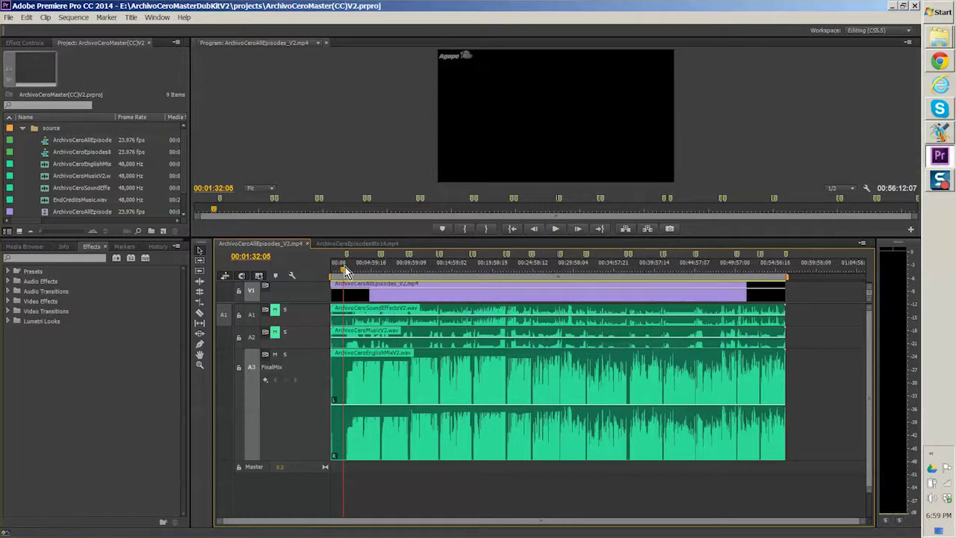
drag(344, 277, 357, 278)
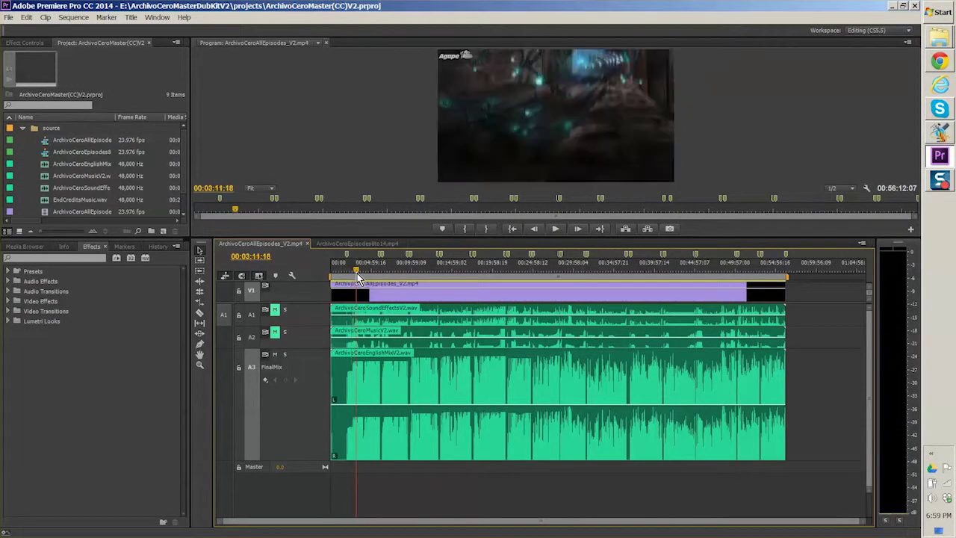
click(394, 382)
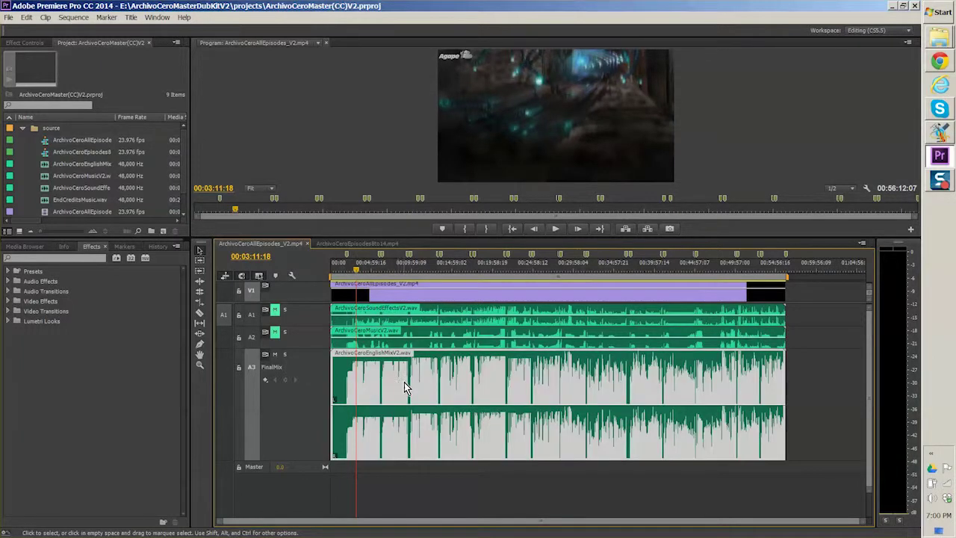
drag(387, 269, 777, 278)
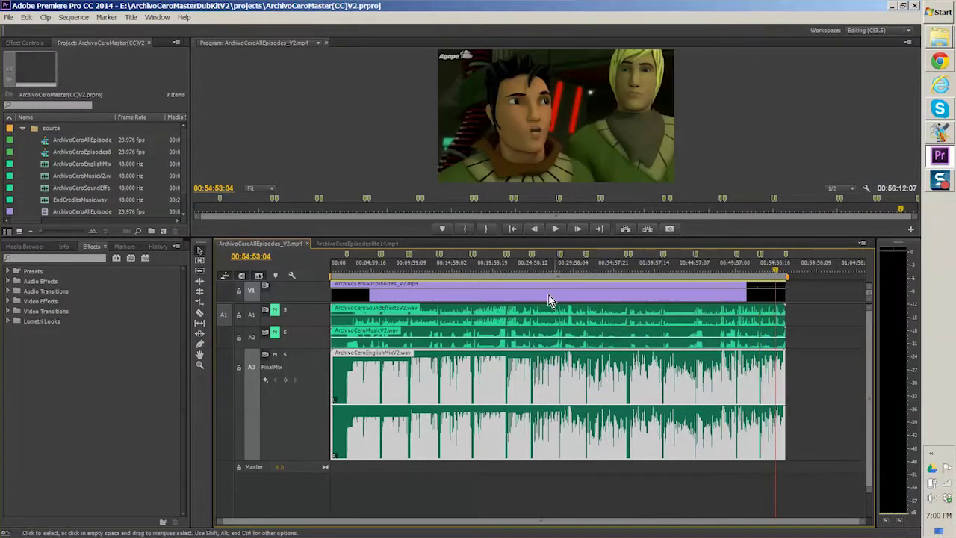
- Locate the short audio pop and colour bars in the gap after the first episode, at 00:06:21:09
click(386, 269)
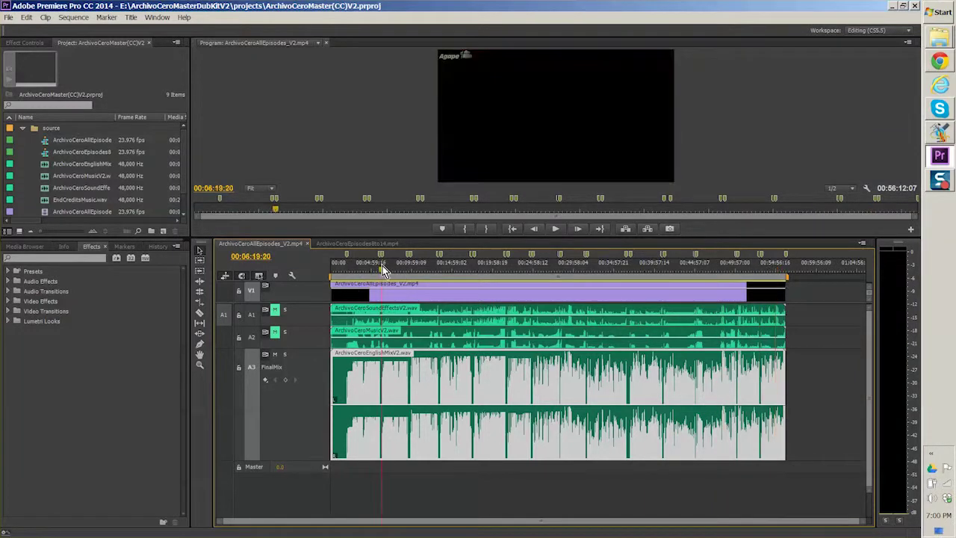
key(=)
key(=)
key(=)
key(=)
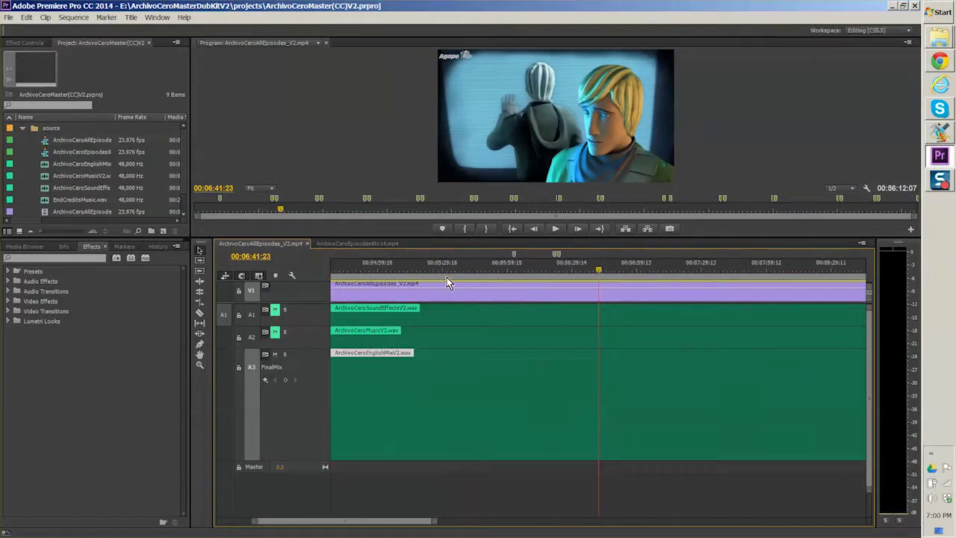
drag(417, 269, 421, 266)
key(=)
key(=)
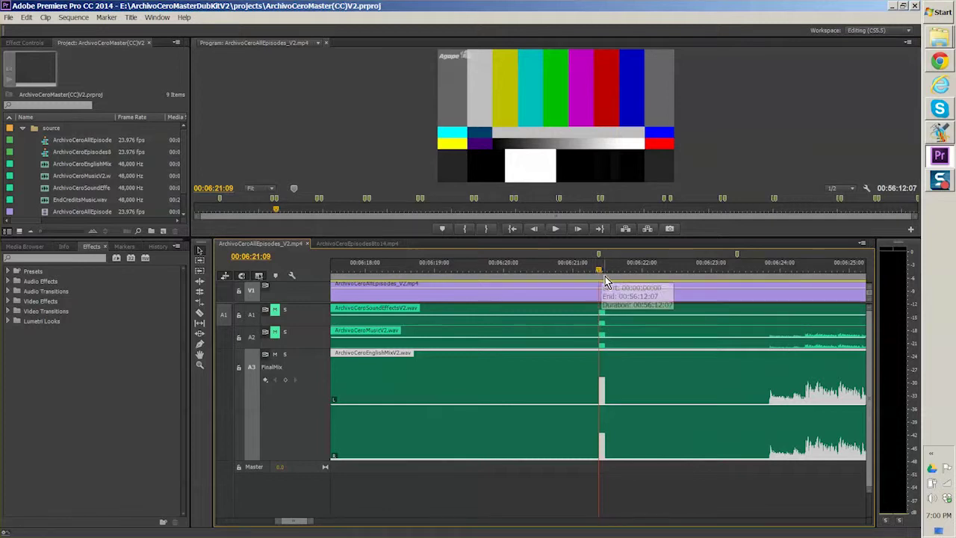
mouse_move(601, 275)
mouse_down()
mouse_move(774, 291)
mouse_move(599, 275)
mouse_up()
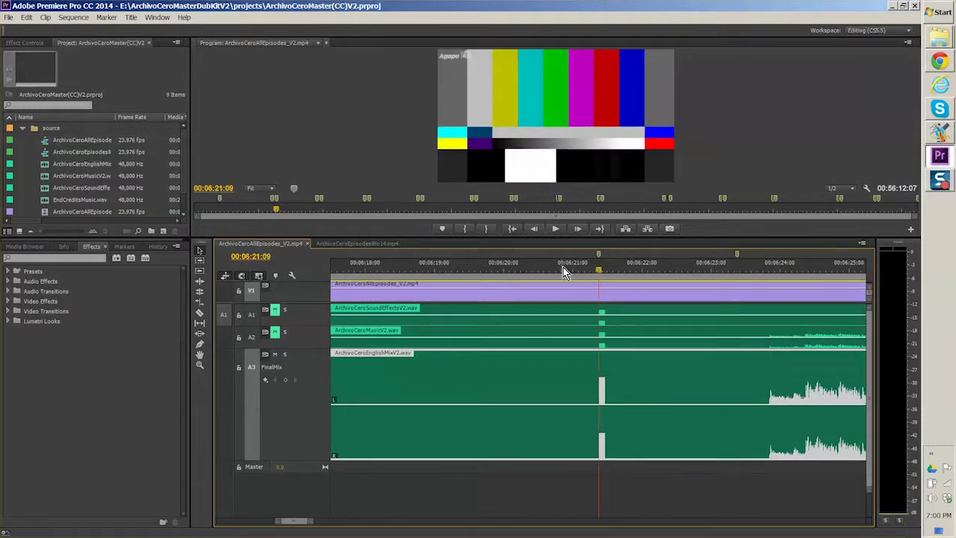
- Examine the silent gap between the first two episodes with the playhead at 00:06:21:06
key(minus)
key(minus)
key(minus)
key(minus)
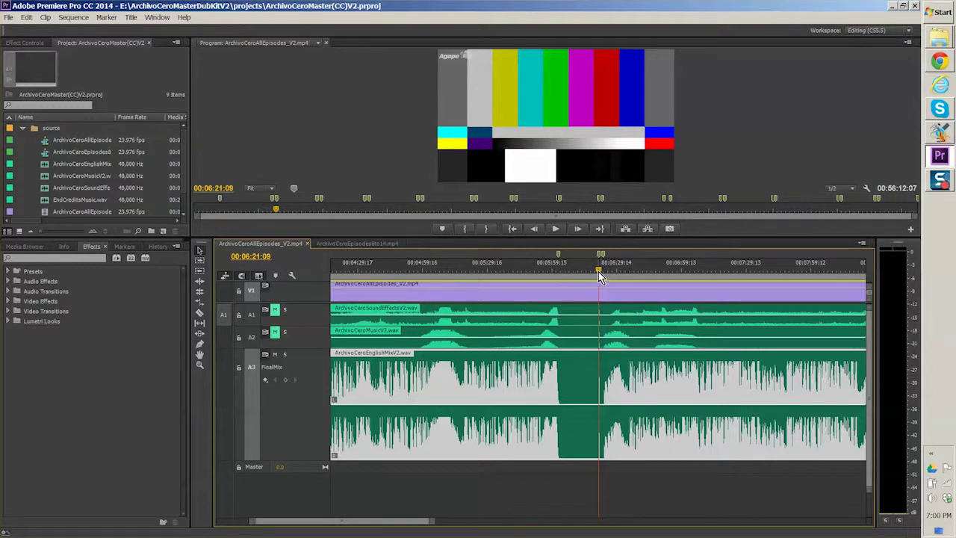
click(598, 268)
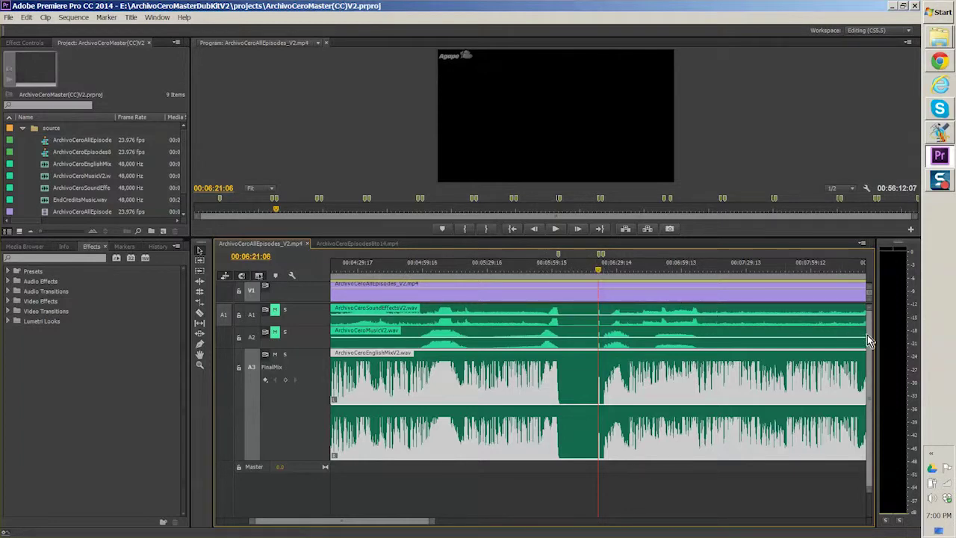
mouse_move(868, 335)
mouse_down()
mouse_move(874, 380)
mouse_move(871, 329)
mouse_up()
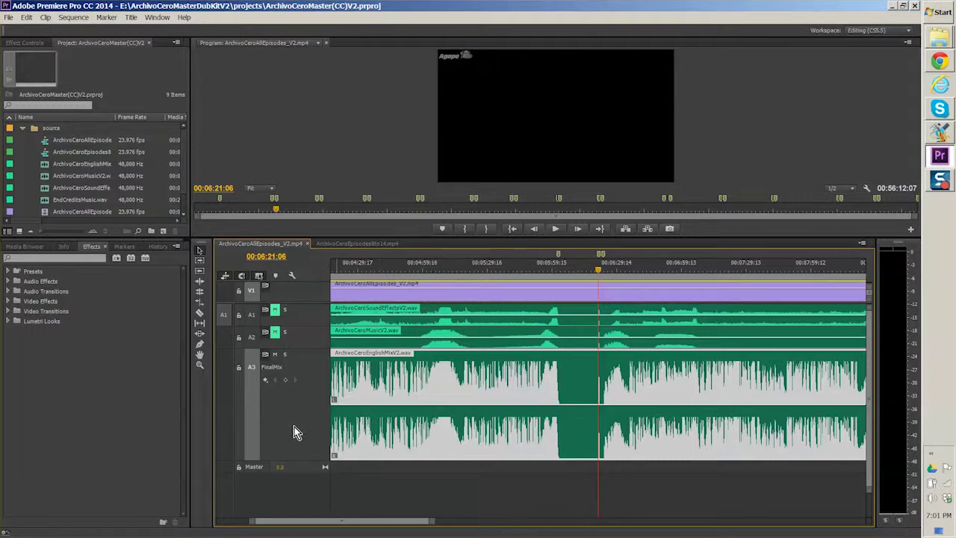
- Open the ArchivoCeroEpisodes8to14 sequence and skim its opening scenes up to 00:09:35:00
click(345, 245)
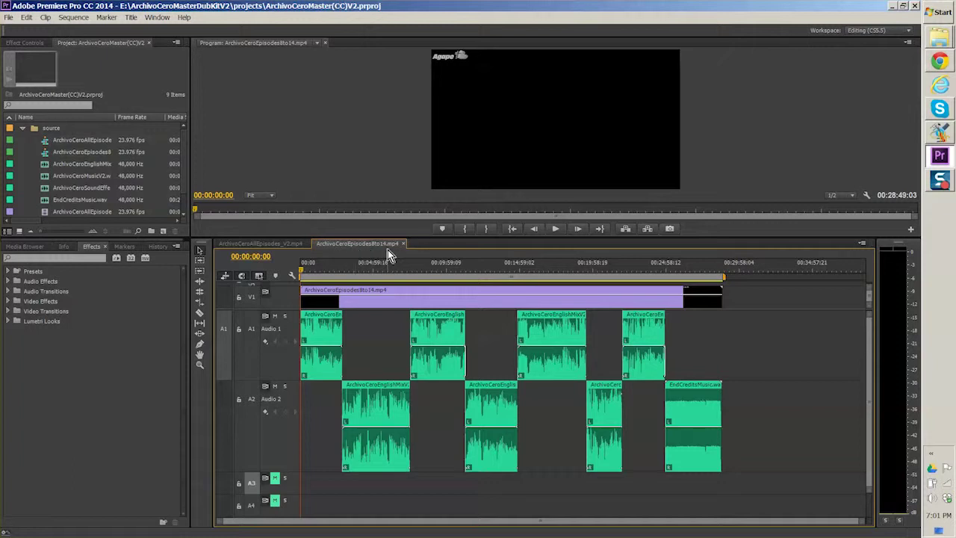
click(334, 266)
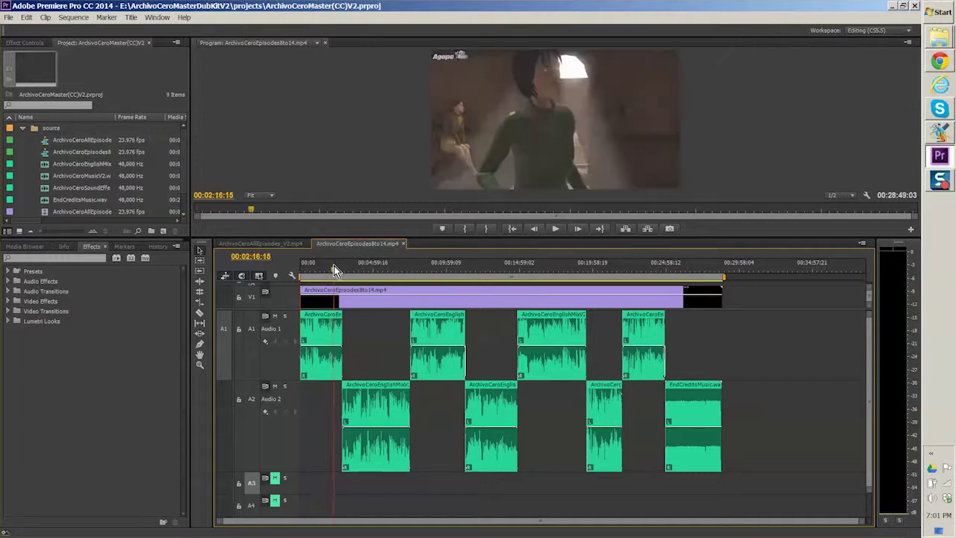
drag(334, 266, 327, 269)
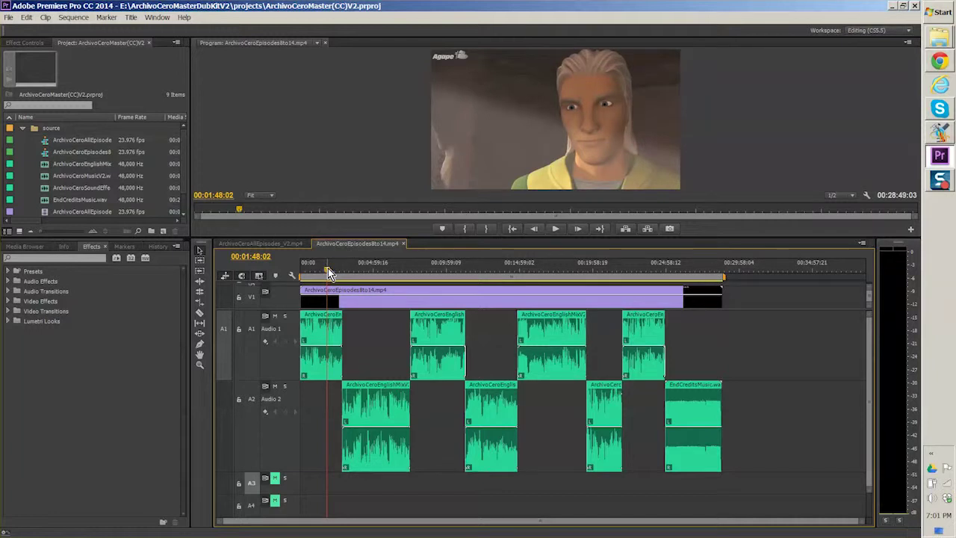
drag(328, 270, 325, 272)
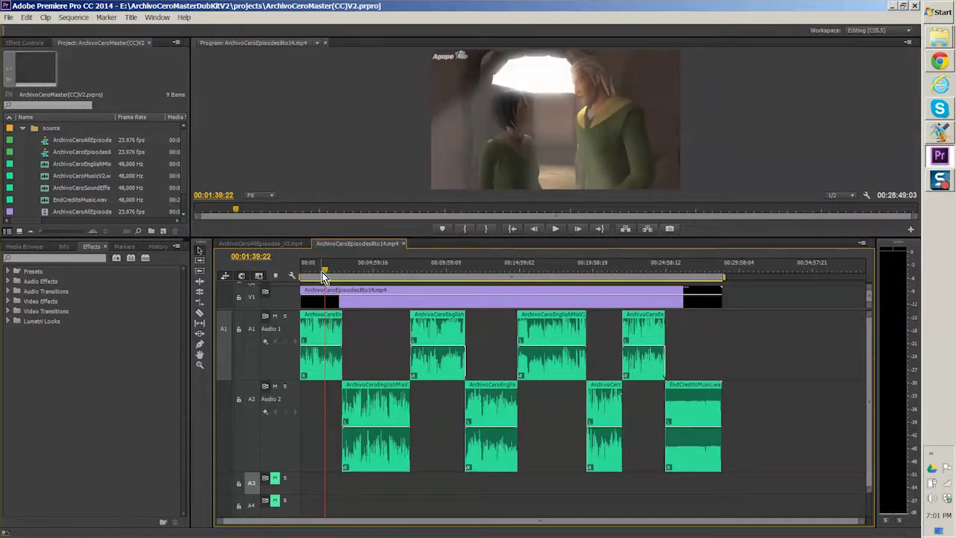
click(321, 270)
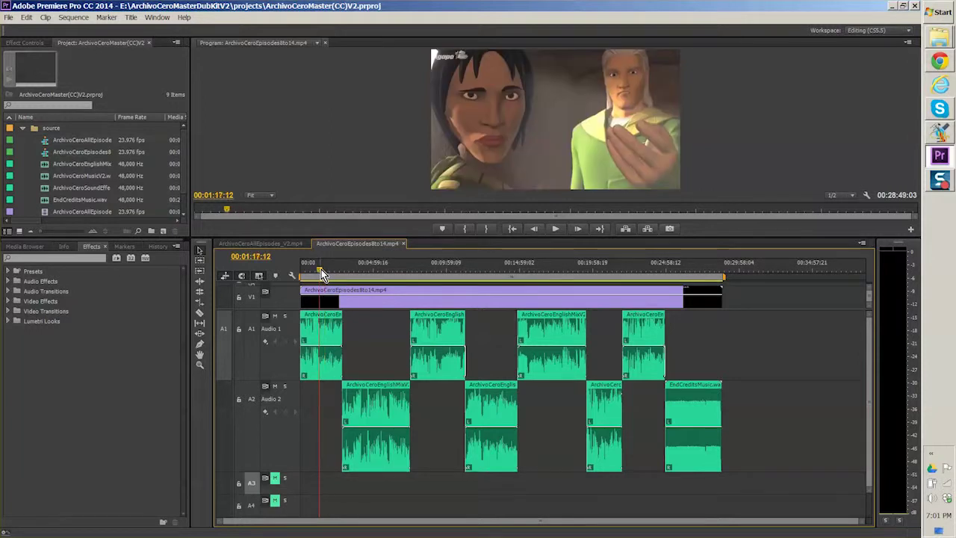
click(374, 271)
click(441, 270)
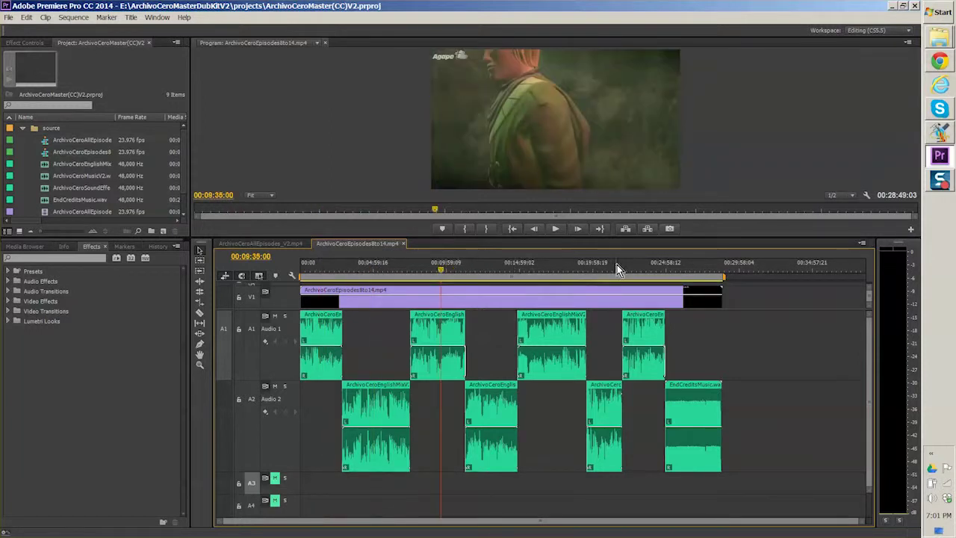
- Review the end credits of the episodes 8 to 14 sequence and select the EndCreditsMusic.wav clip on Audio 2
click(671, 270)
click(654, 270)
drag(653, 272, 701, 272)
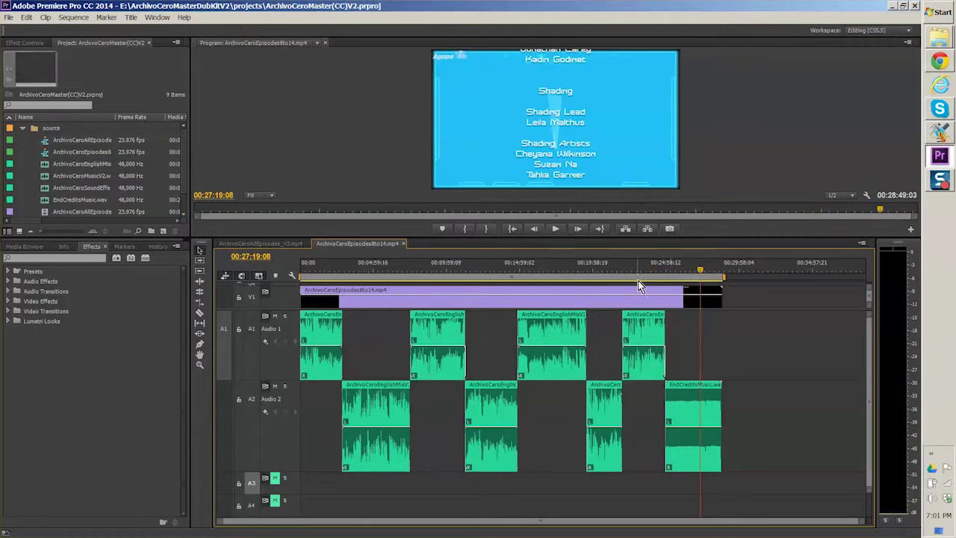
click(678, 265)
click(702, 402)
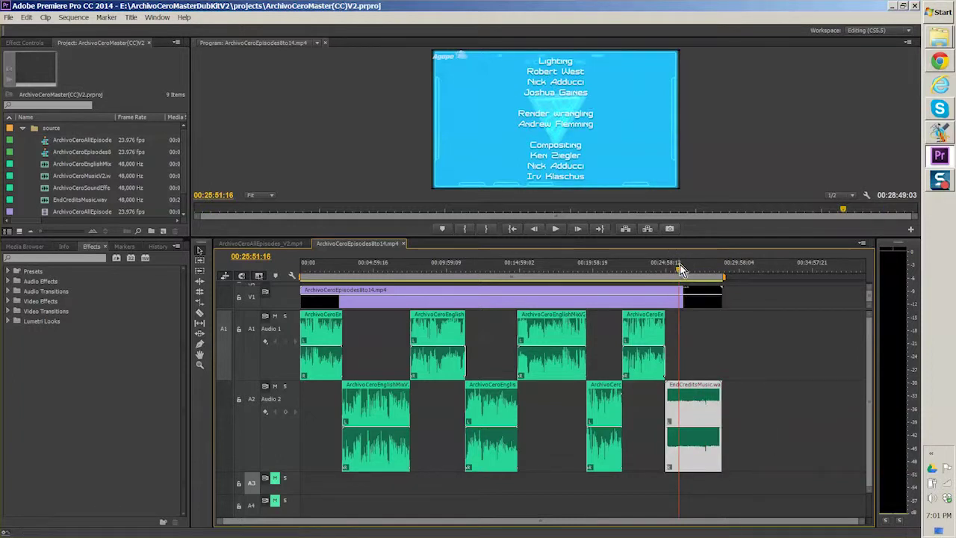
click(700, 264)
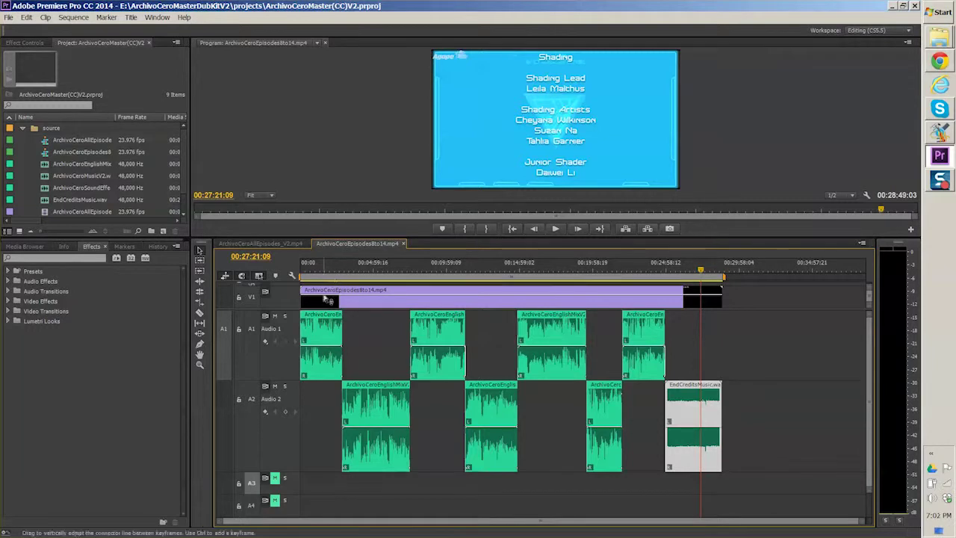
- Select the first English mix clip on Audio 1 and compare it with the ArchivoCeroAllEpisodes_V2 sequence
click(325, 330)
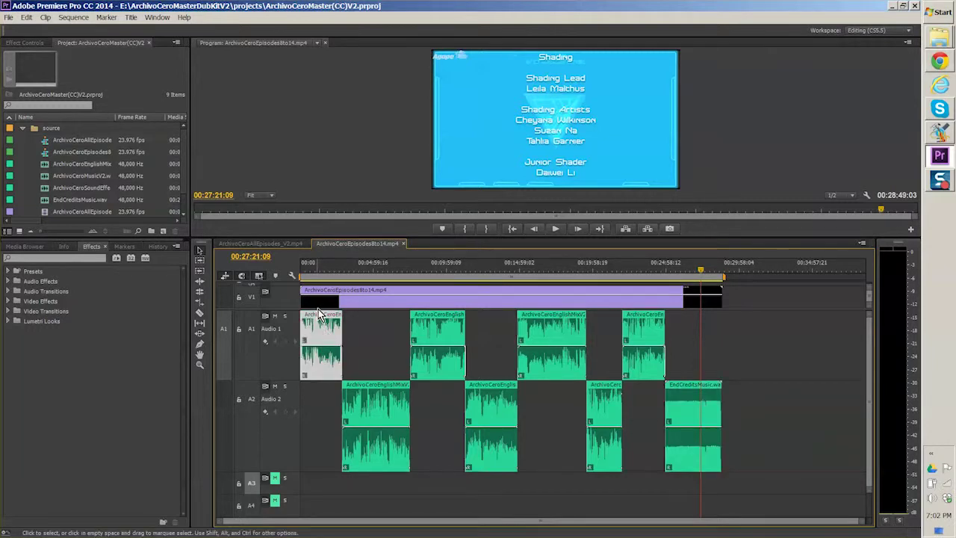
click(274, 243)
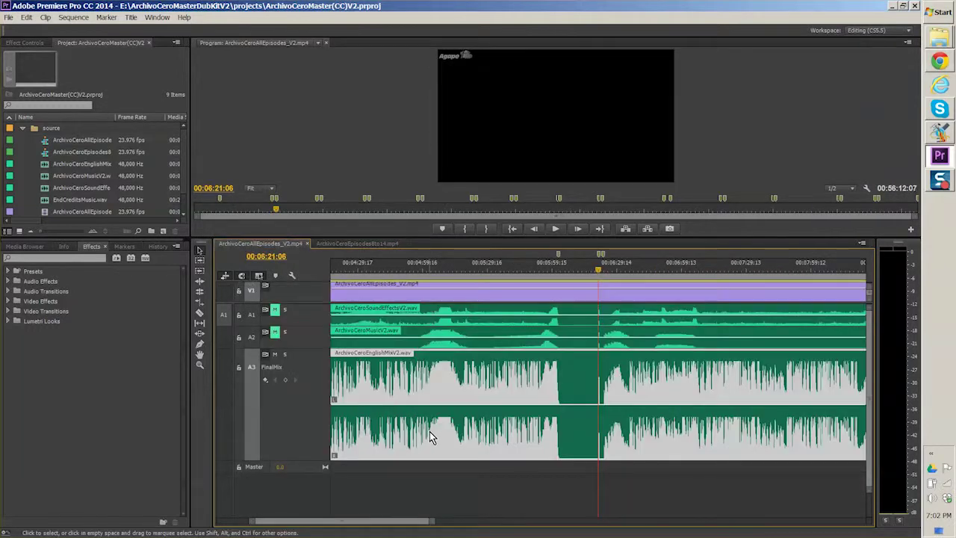
click(343, 244)
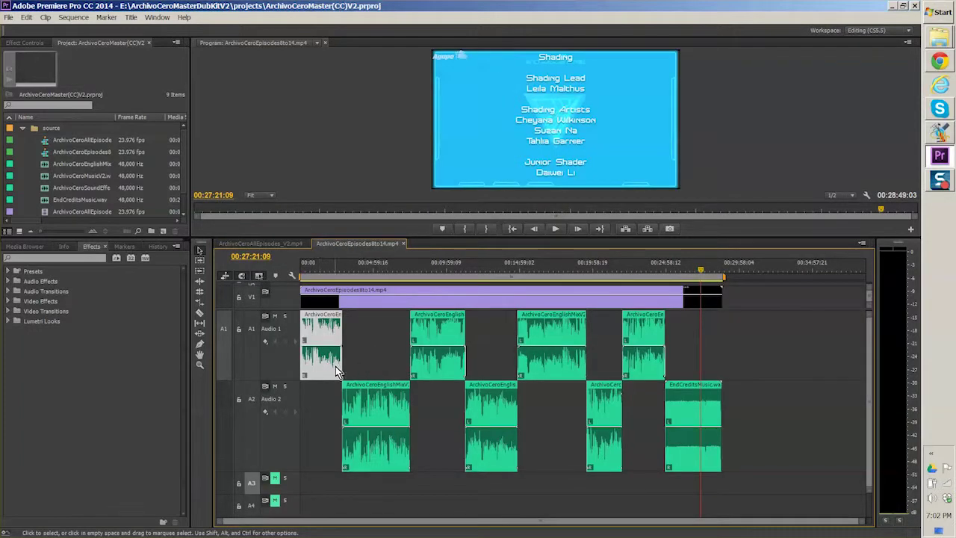
- Examine the audio crossfade between the first clips on Audio 1 and Audio 2, scrubbing from 00:02:51:17 to 00:02:55:17
click(342, 273)
key(equal)
key(equal)
key(equal)
key(equal)
key(equal)
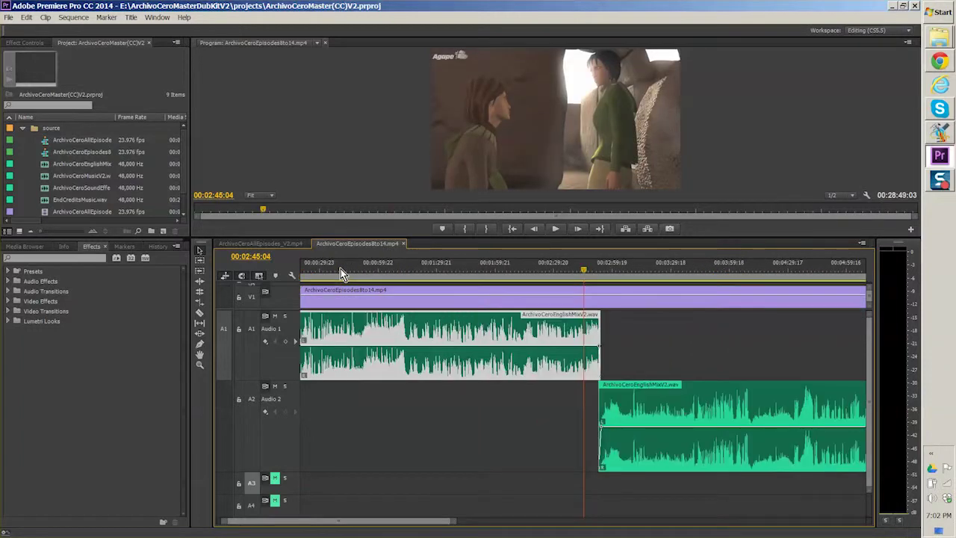
key(equal)
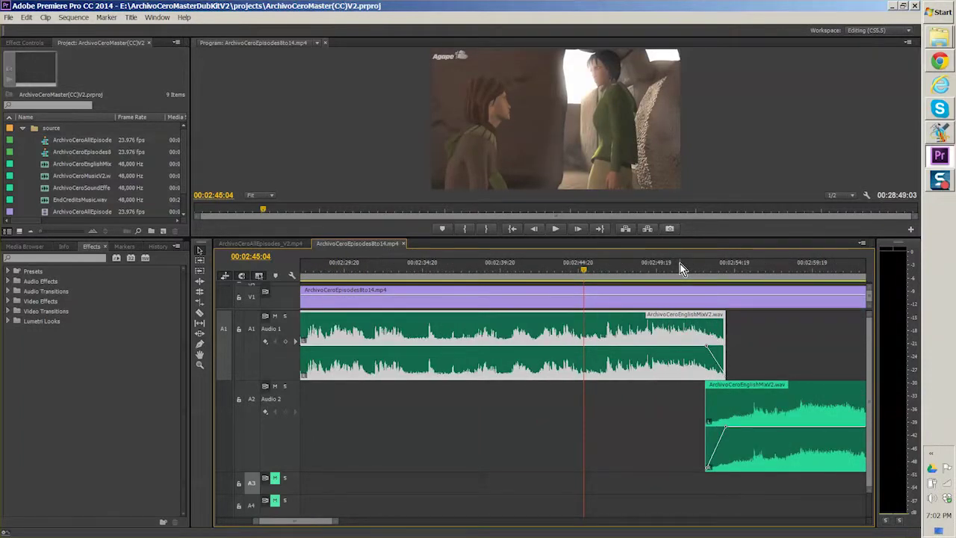
click(684, 269)
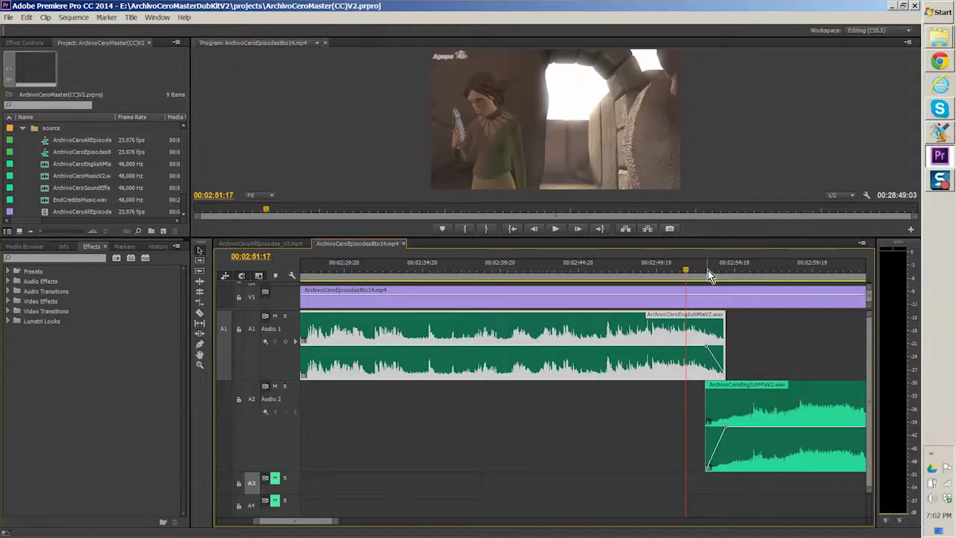
drag(687, 269, 748, 273)
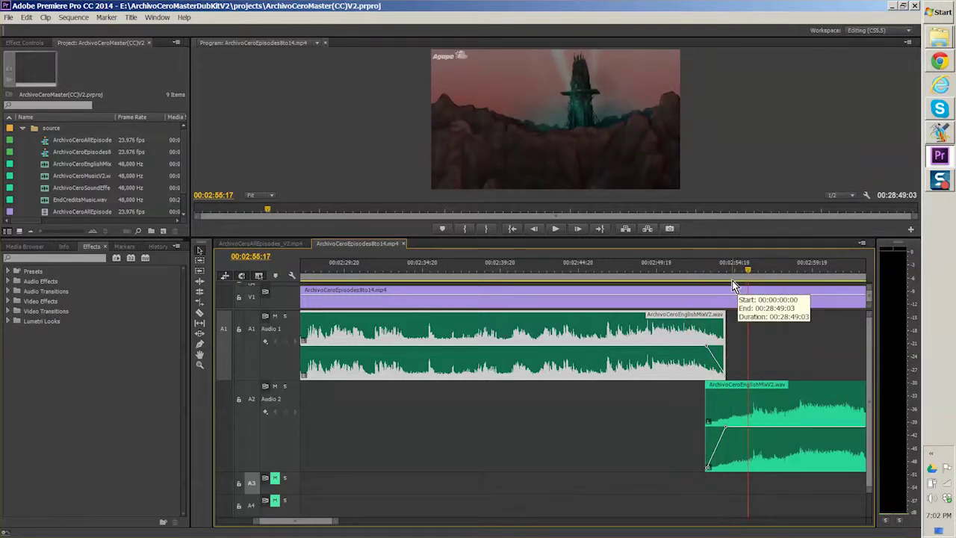
- Return to the ArchivoCeroAllEpisodes_V2 sequence
key(minus)
key(minus)
key(minus)
key(minus)
key(minus)
key(minus)
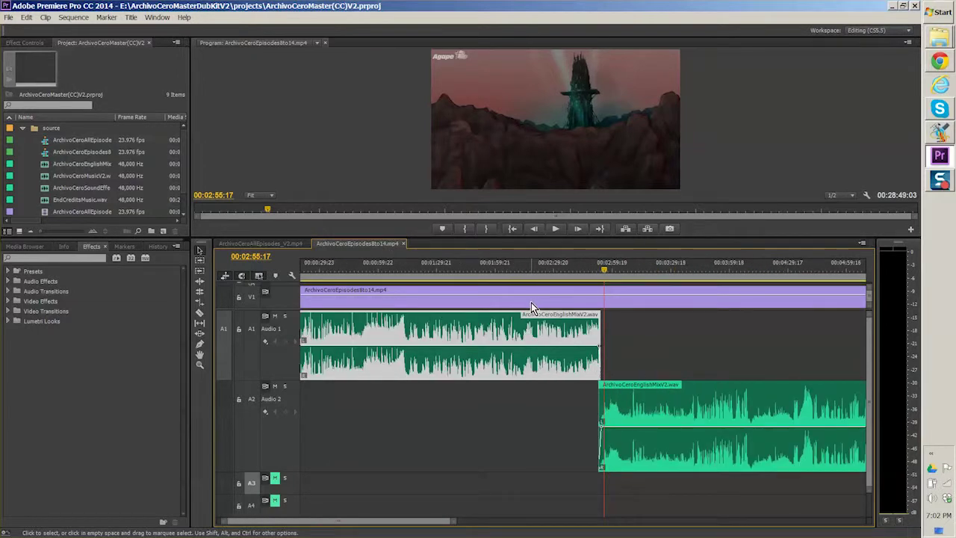
click(260, 243)
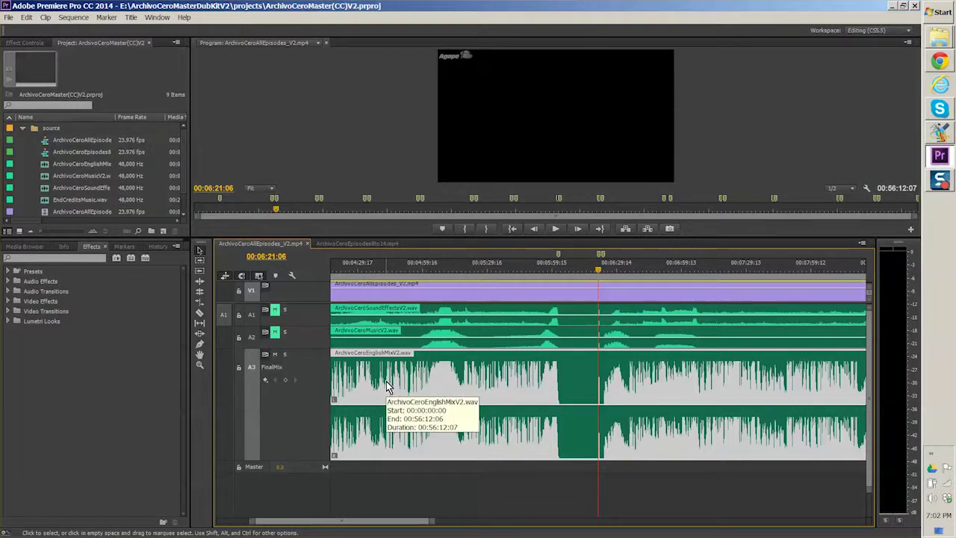
- Show the whole ArchivoCeroAllEpisodes_V2 timeline and check the frames at 00:01:58:00 and 00:05:24:12
click(352, 244)
click(266, 244)
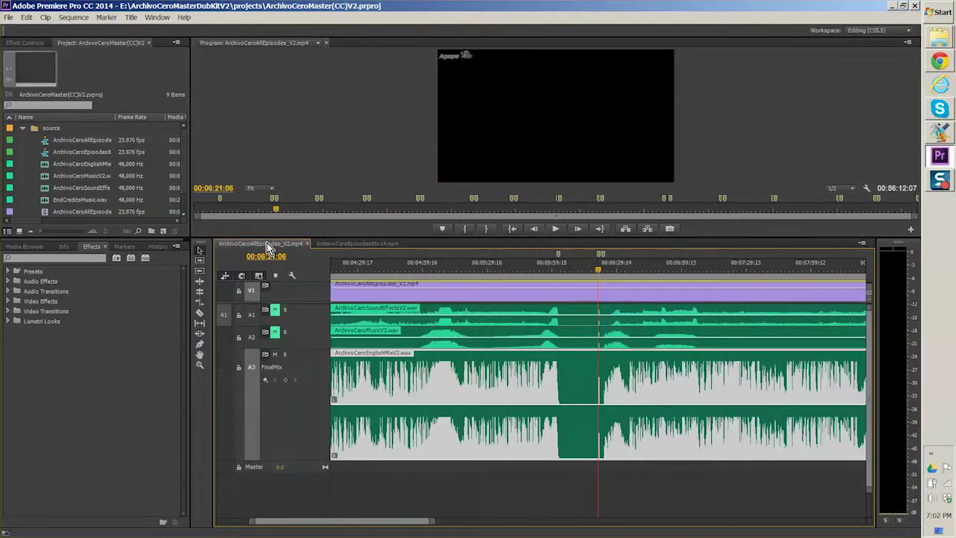
key(minus)
key(minus)
key(minus)
key(minus)
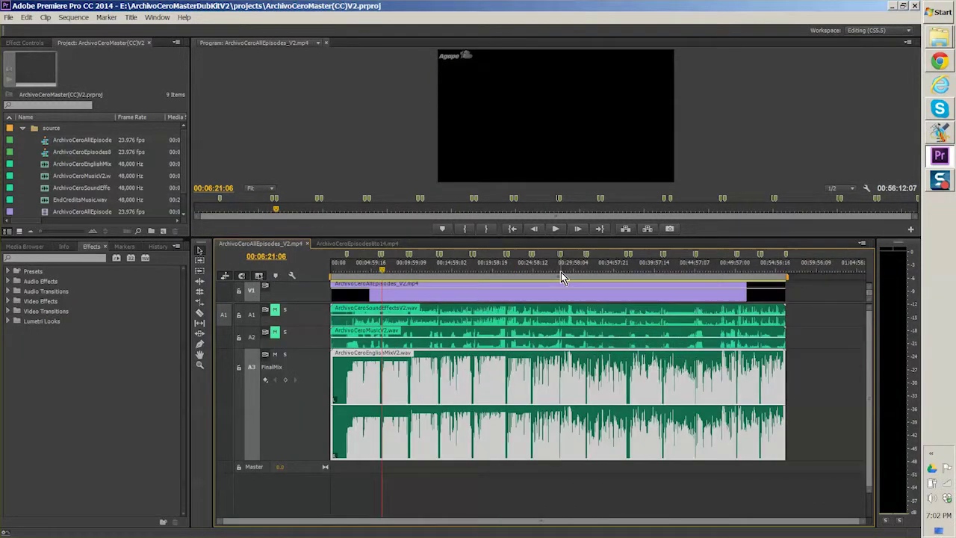
click(346, 269)
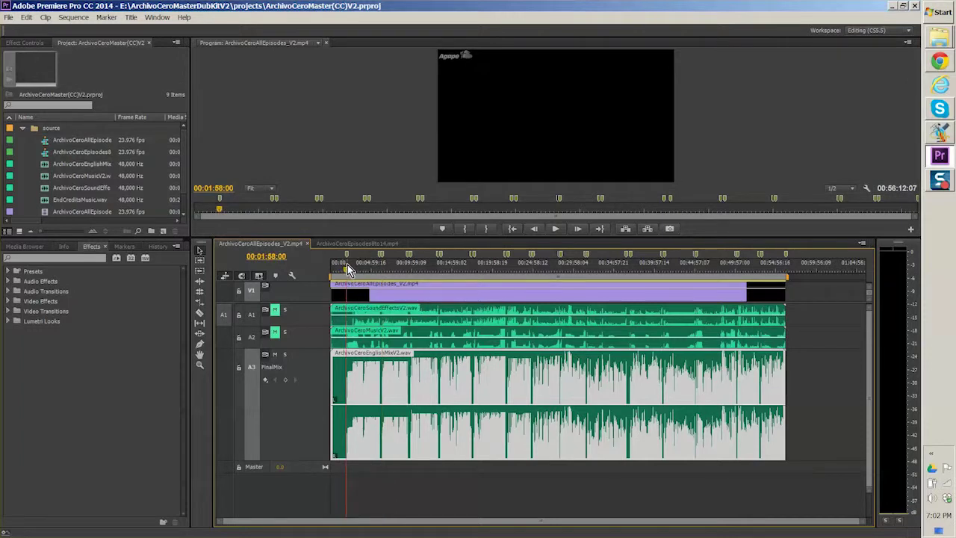
click(373, 267)
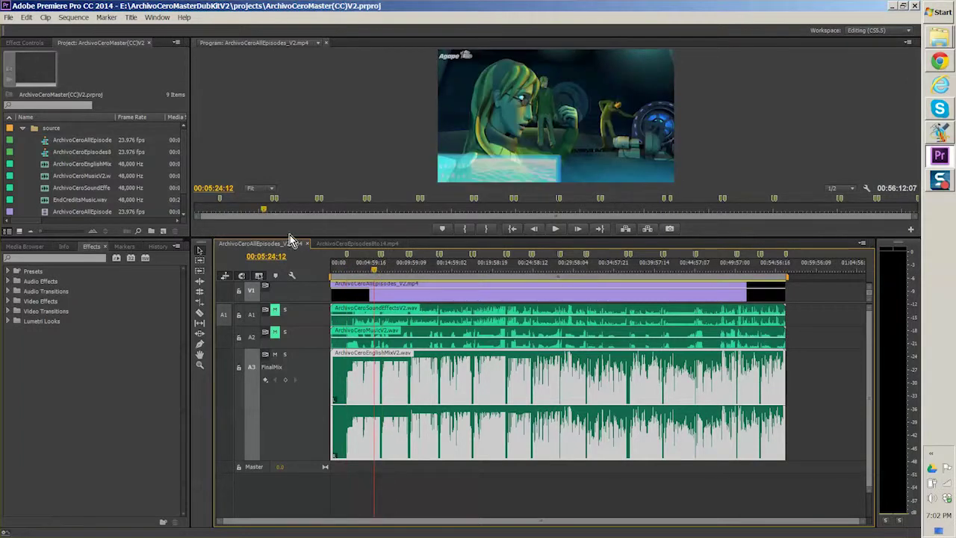
- Scrub the first English mix clip in the episodes 8 to 14 sequence and preview playback from 00:01:31:18
click(344, 244)
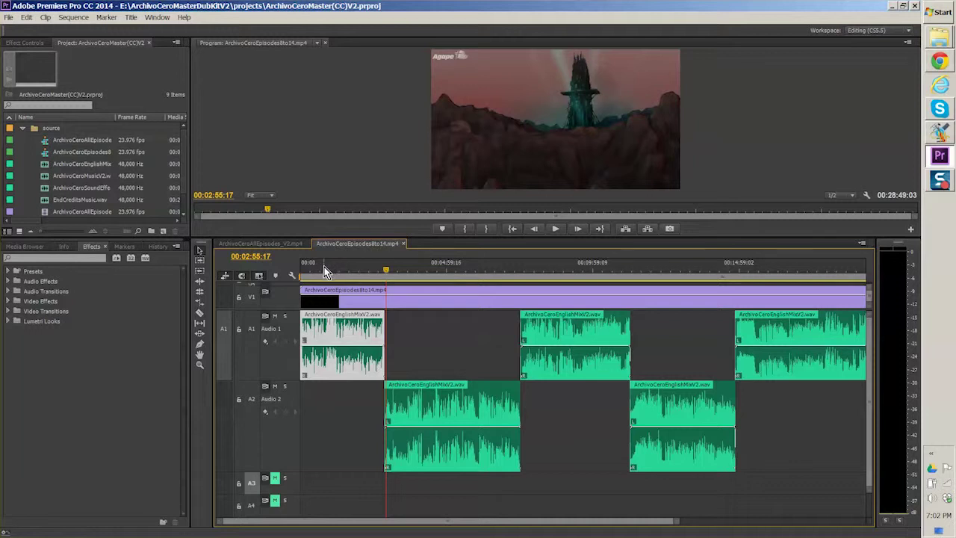
click(324, 267)
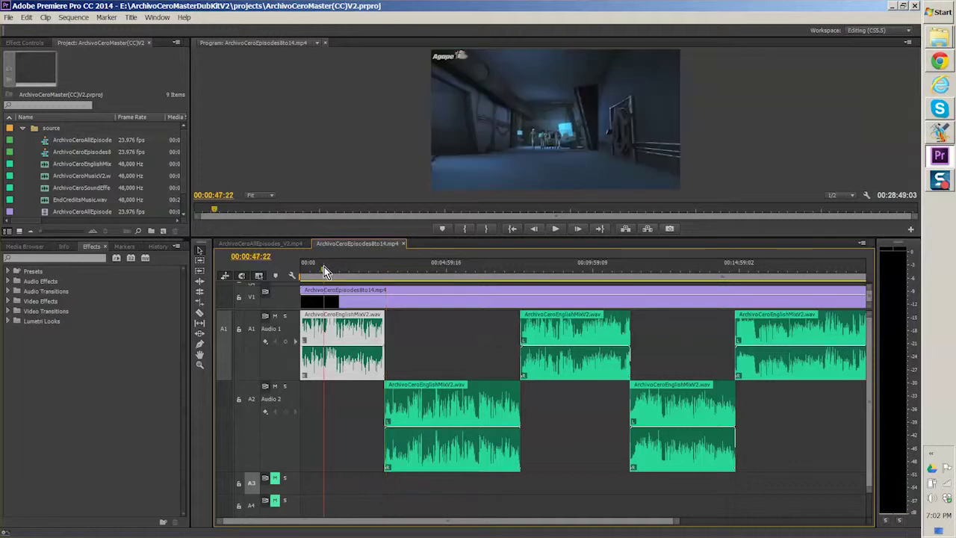
click(365, 269)
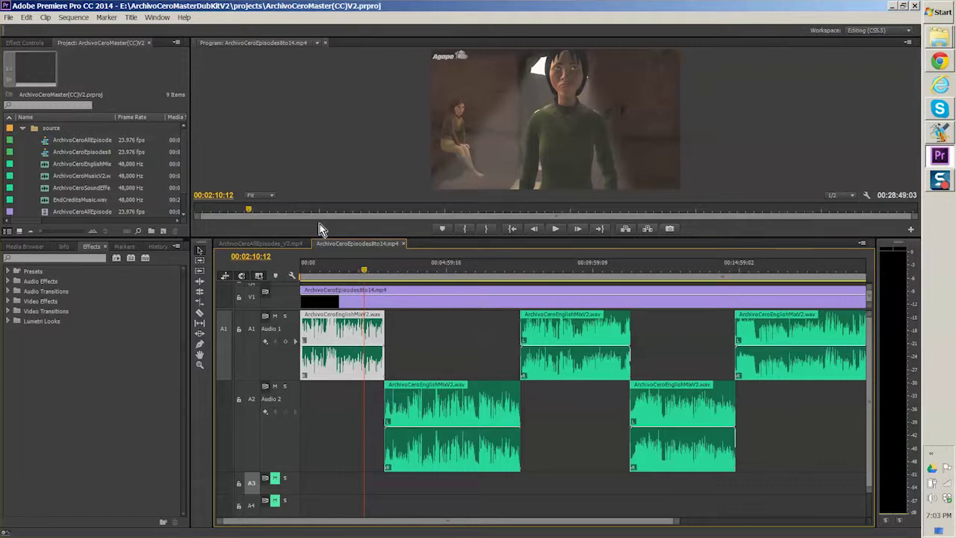
drag(340, 266, 345, 262)
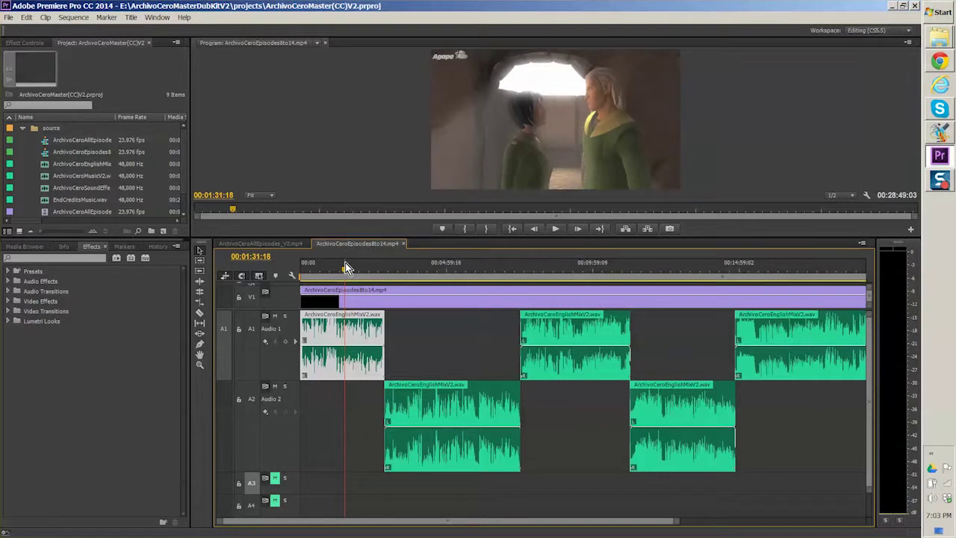
key(space)
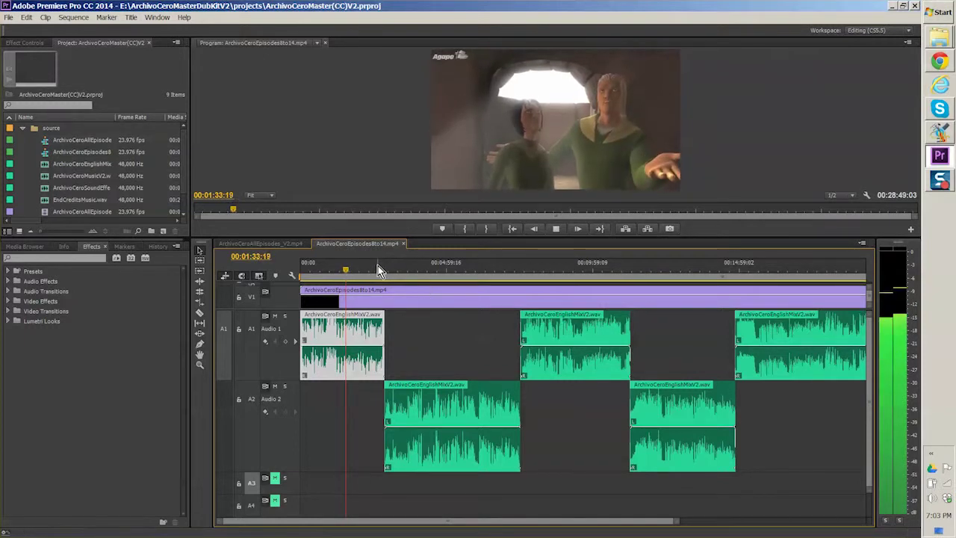
key(space)
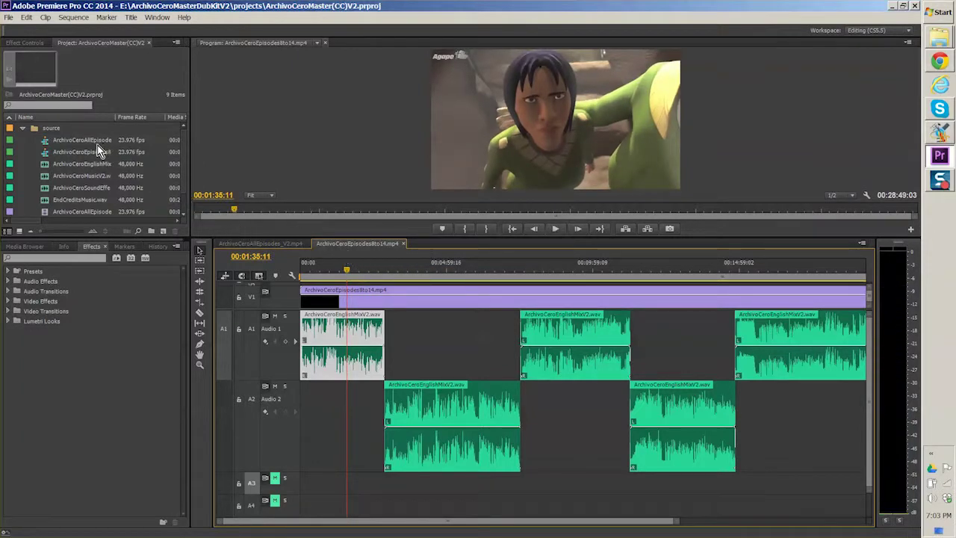
- Preview the English mix in the ArchivoCeroAllEpisodes_V2 sequence at about 00:29:54
click(264, 244)
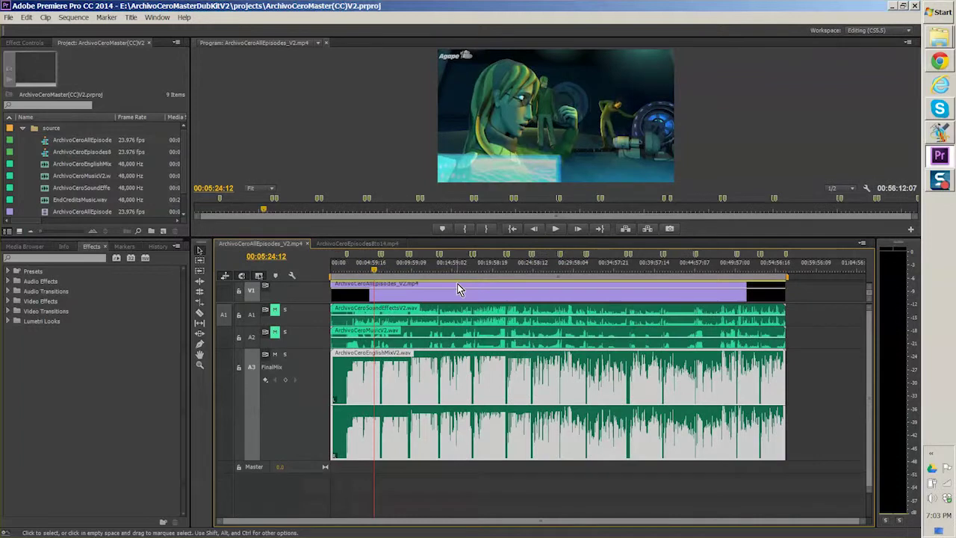
click(574, 269)
drag(574, 273, 574, 273)
key(space)
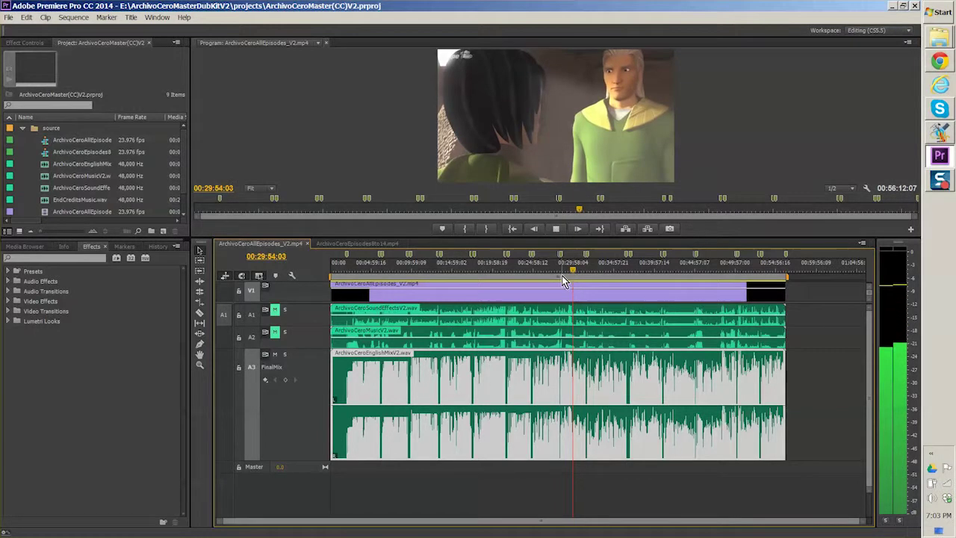
key(space)
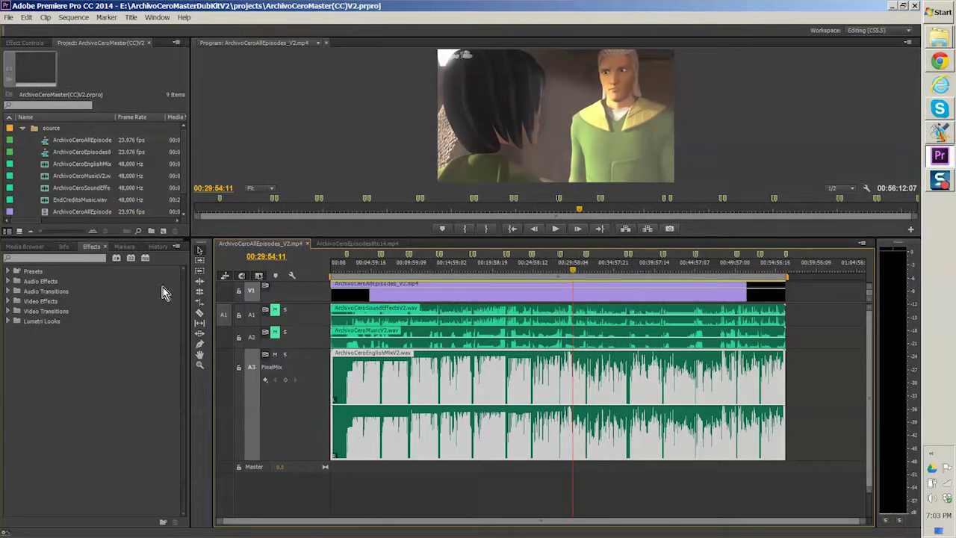
- Reveal the source of the ArchivoCeroEnglishMixV2.wav clip on the FinalMix track in the project
scroll(183, 183, down, 1)
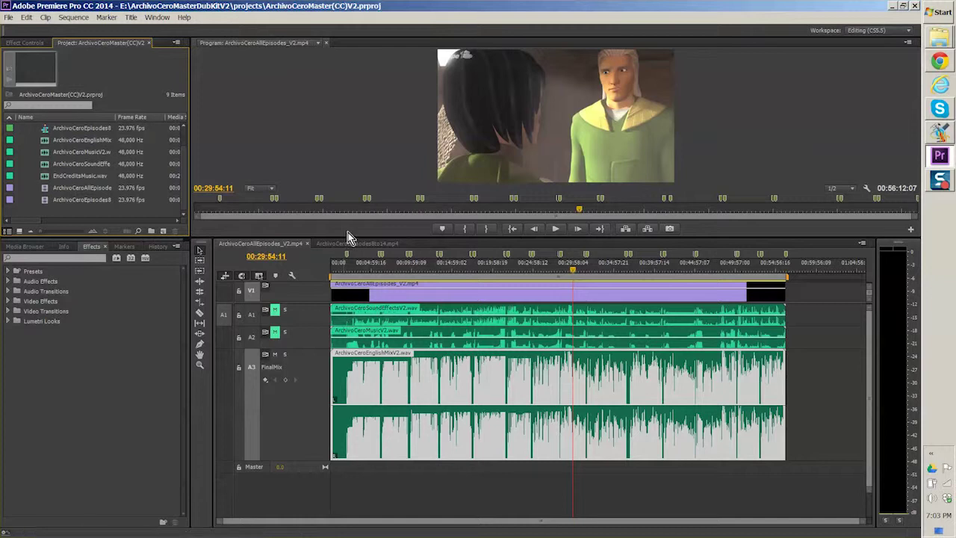
right_click(419, 374)
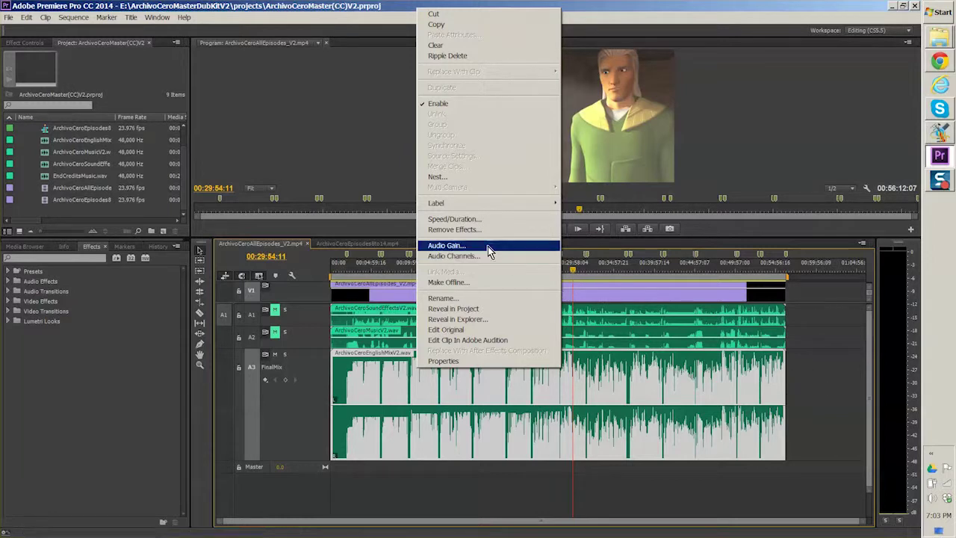
click(458, 310)
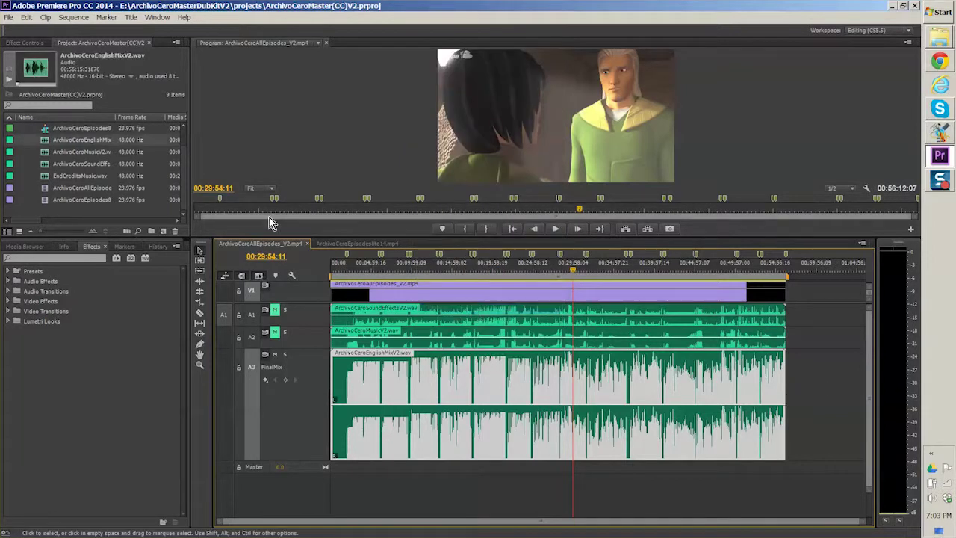
- Replace the ArchivoCeroEnglishMixV2.wav footage with AllEpisodes_SpanishMix.wav from ArchivoCeroMasterDubKitV2\NewLanguage\audio, renaming the clip to the file name
click(65, 142)
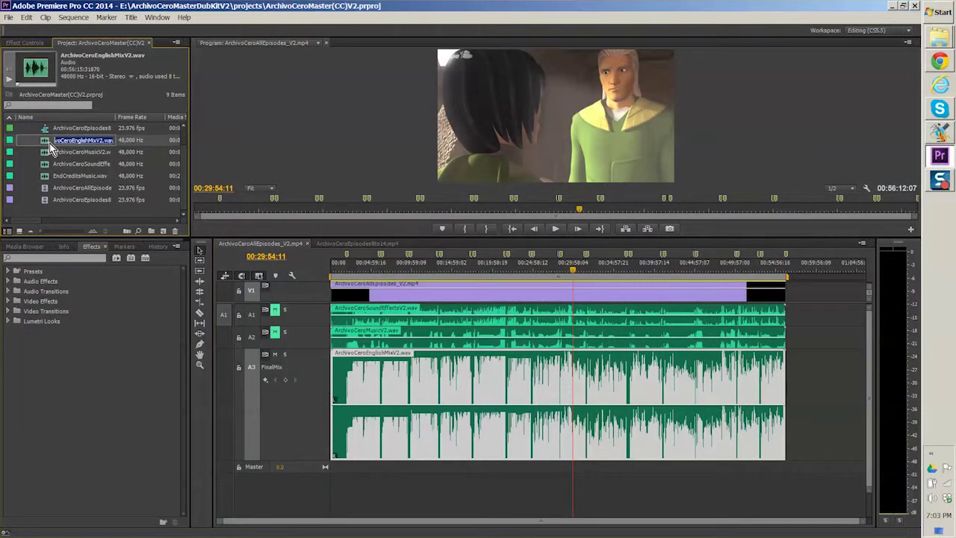
right_click(45, 139)
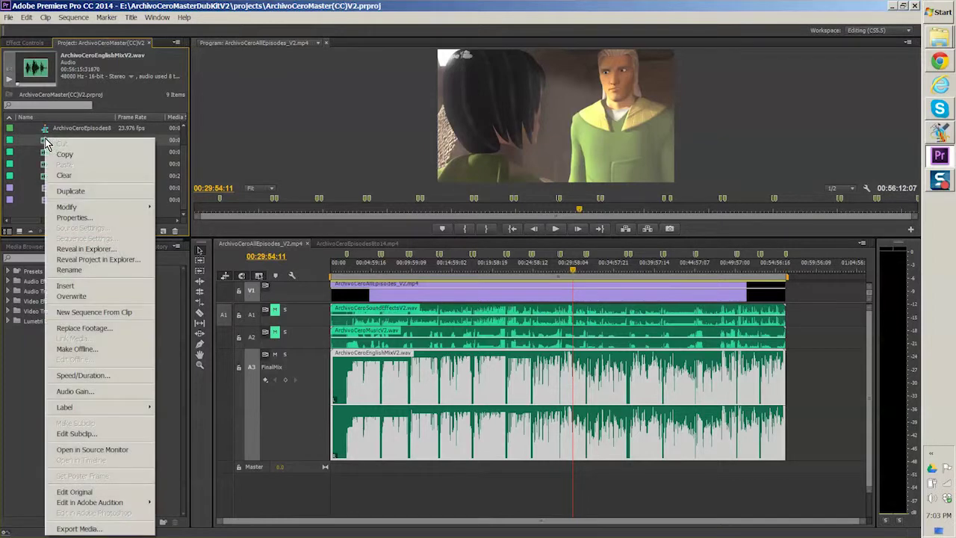
click(105, 331)
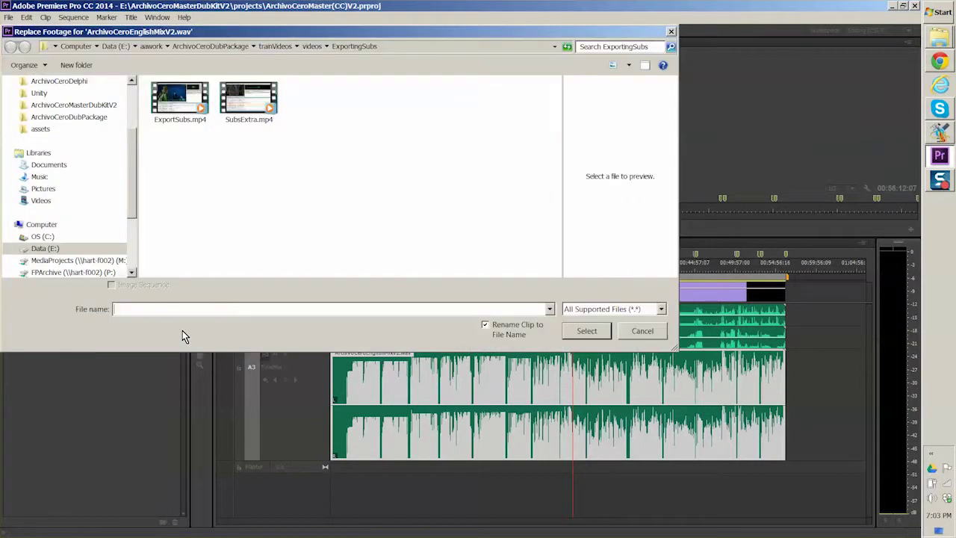
click(115, 46)
double_click(209, 254)
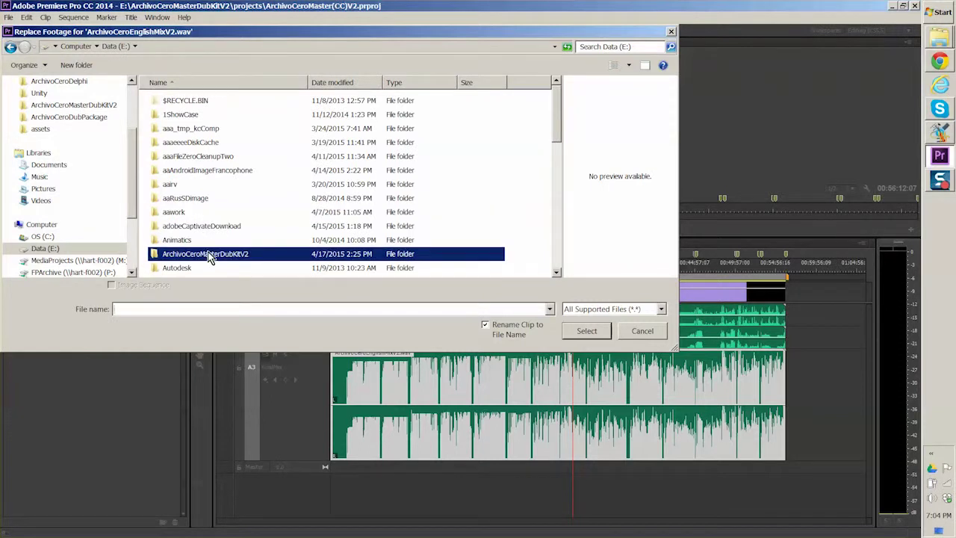
click(166, 120)
double_click(166, 118)
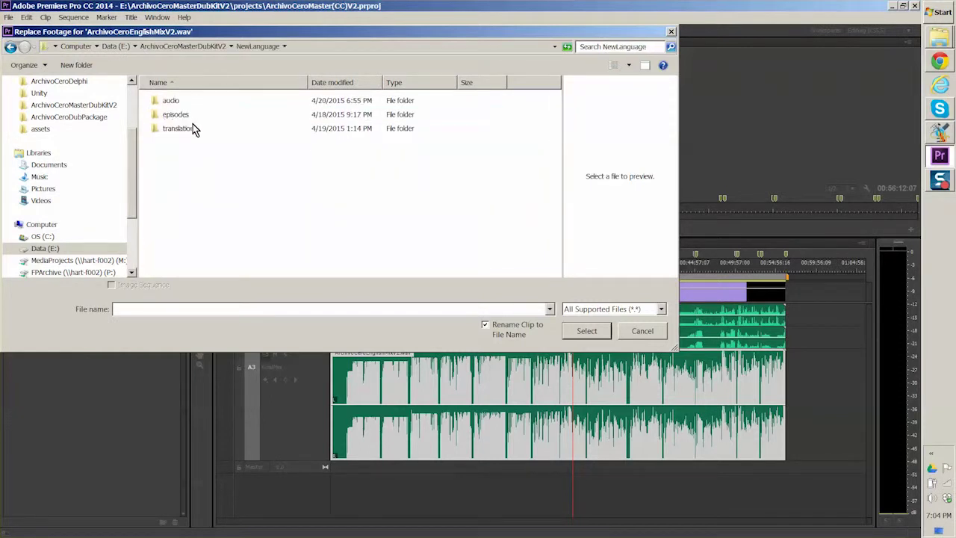
click(161, 103)
double_click(161, 103)
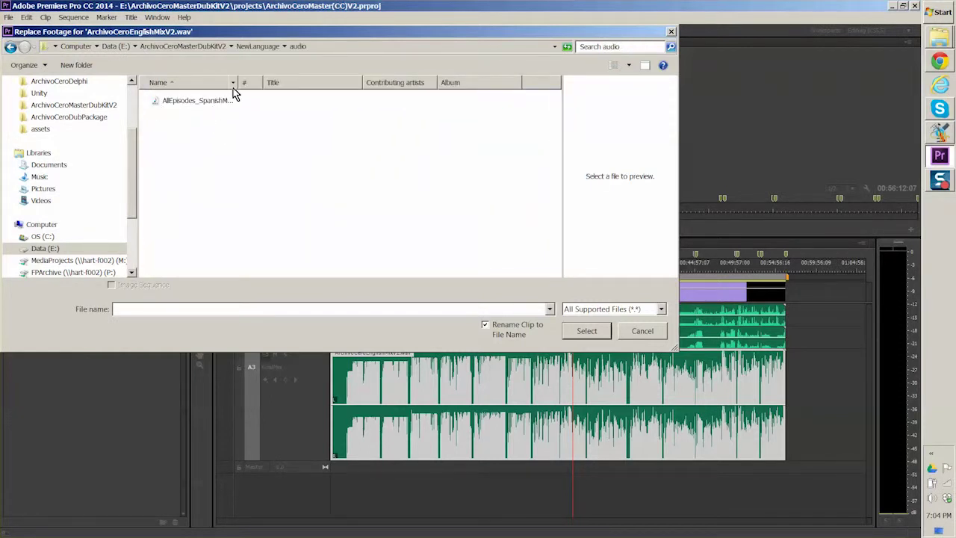
drag(241, 82, 322, 81)
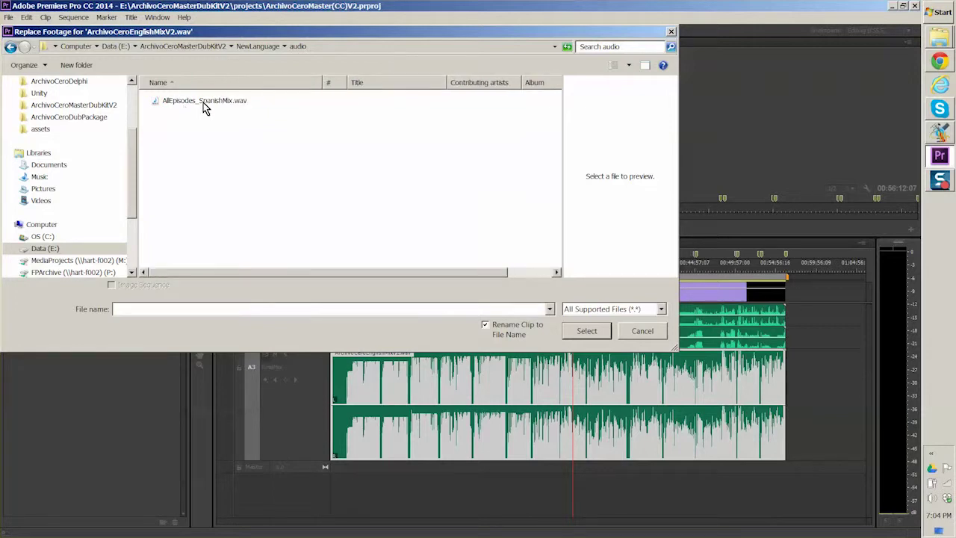
click(203, 102)
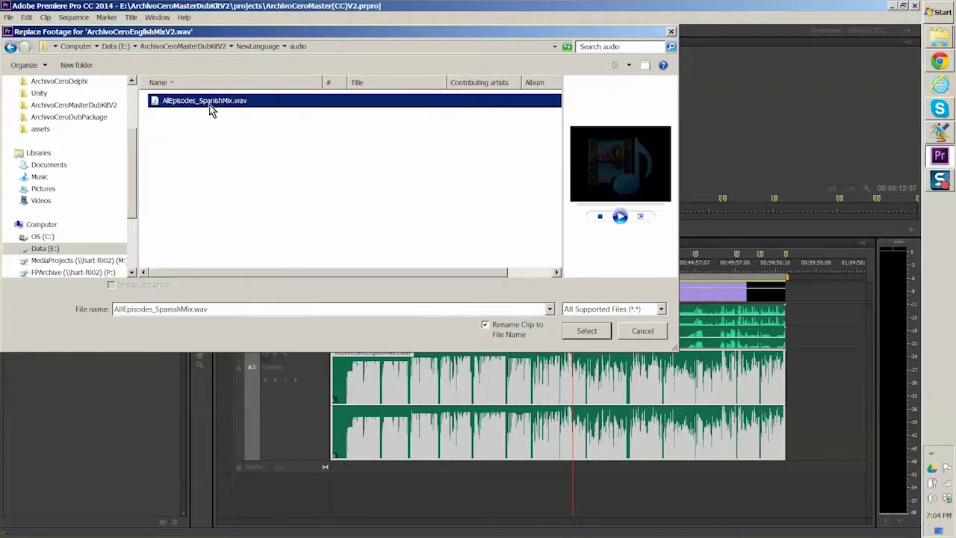
click(588, 333)
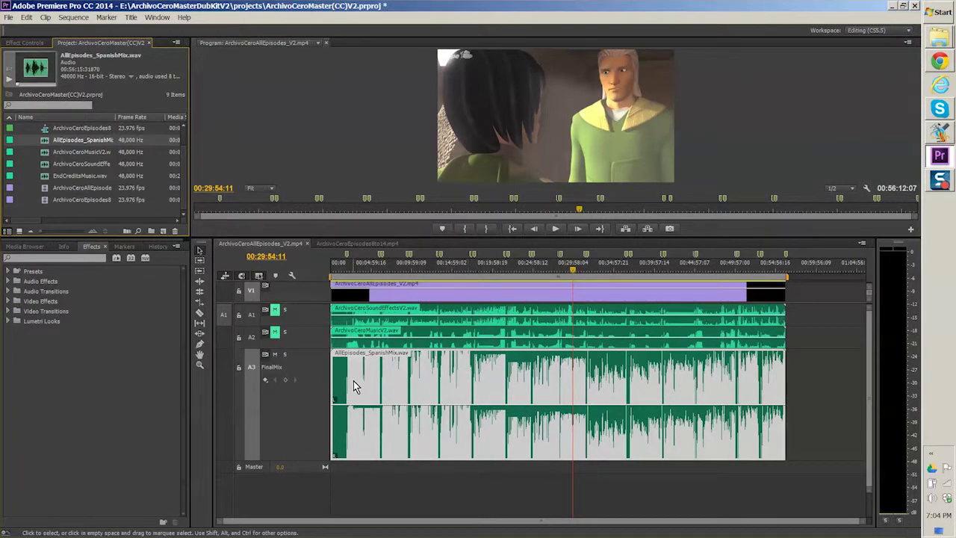
- Preview the Spanish mix in the ArchivoCeroAllEpisodes_V2 sequence at about 00:29:54
click(574, 268)
key(space)
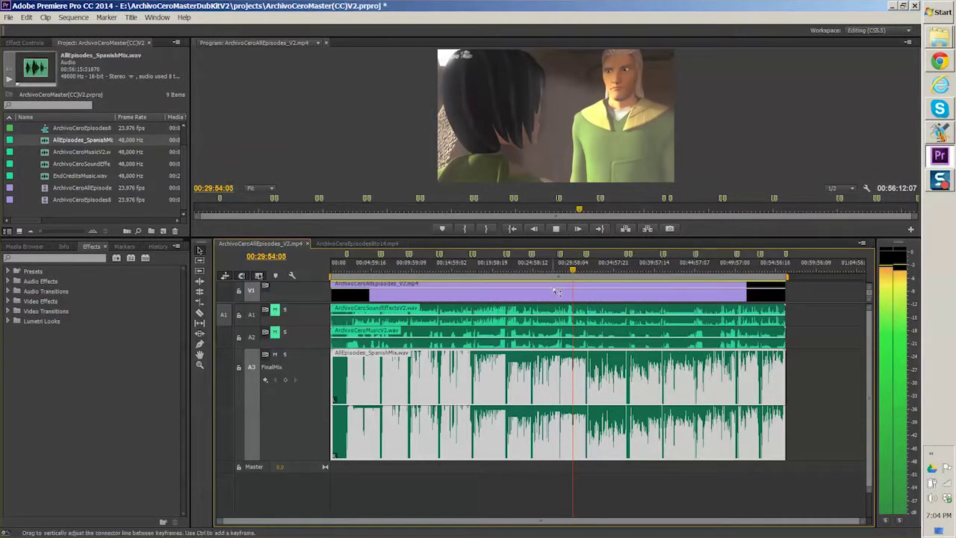
key(space)
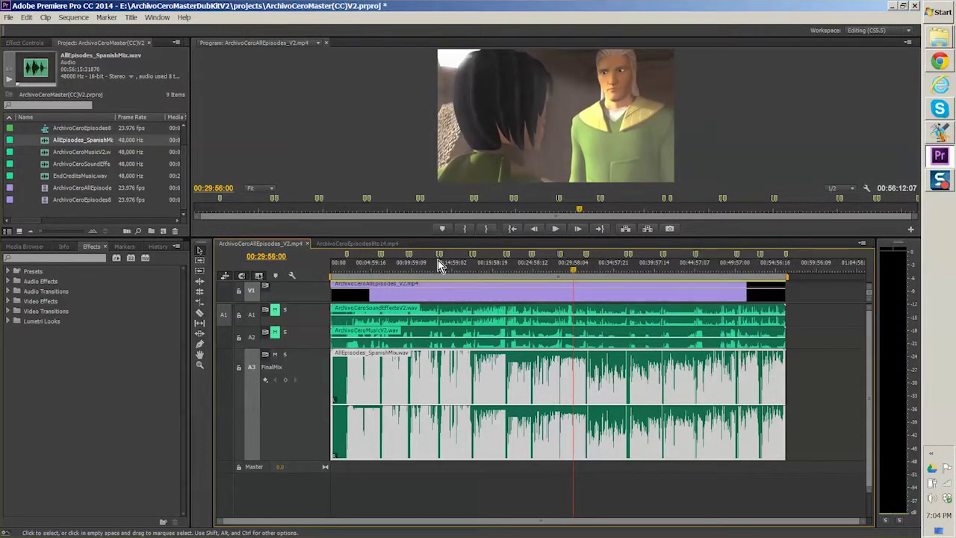
- Preview the Spanish mix in the episodes 8 to 14 sequence from 00:01:35:11, and across the first clip transition from 00:02:47:06
click(353, 244)
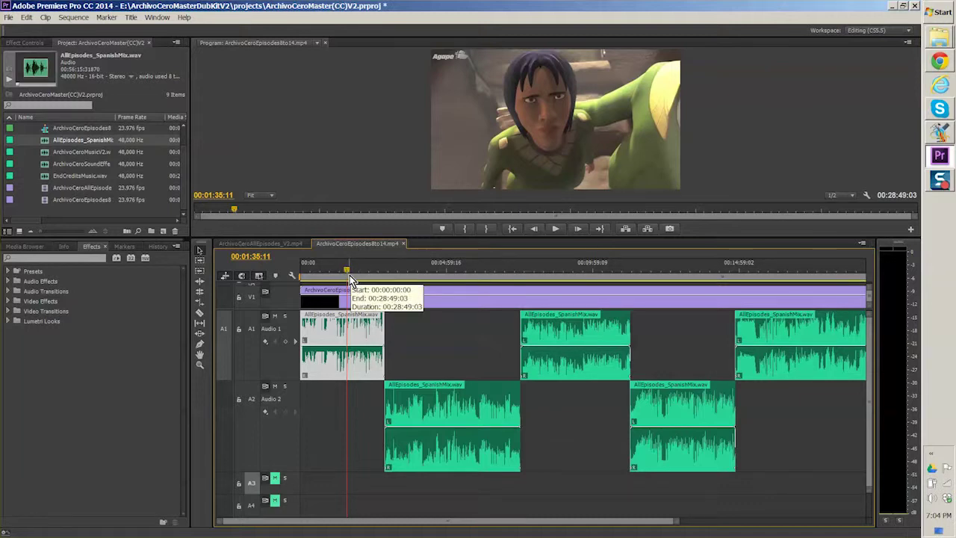
key(space)
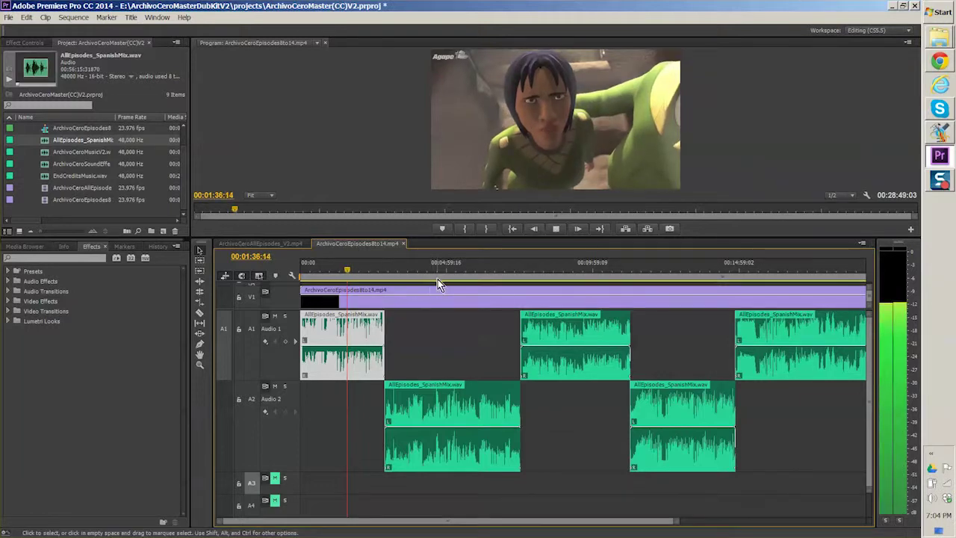
key(space)
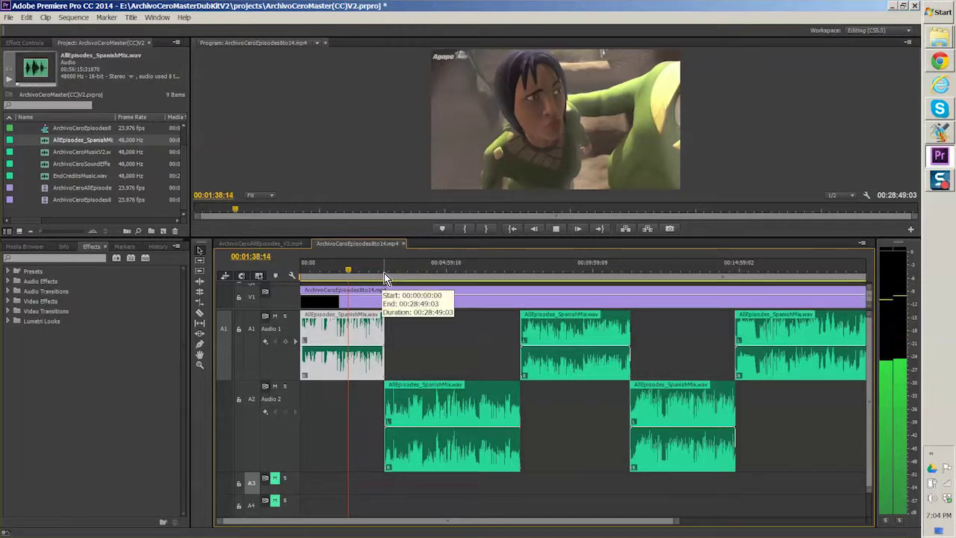
click(382, 269)
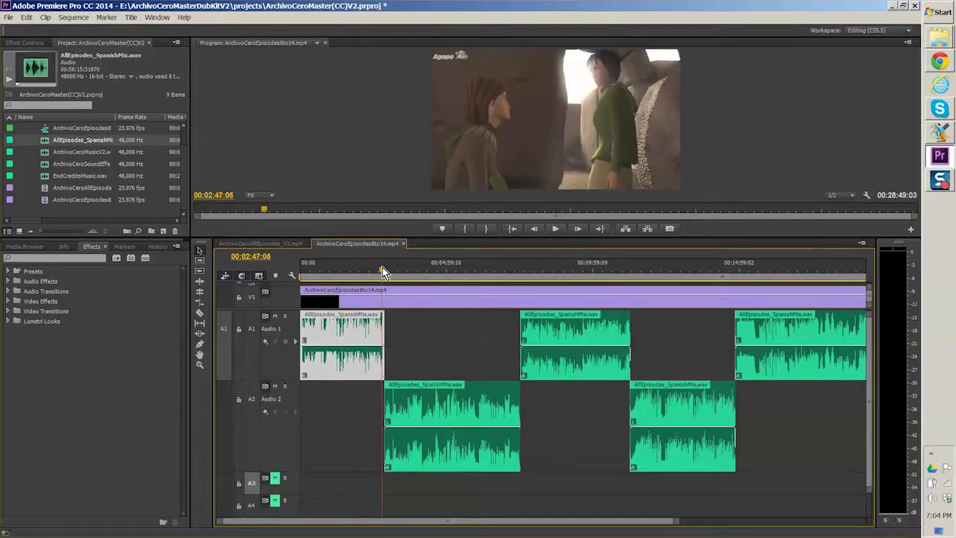
key(space)
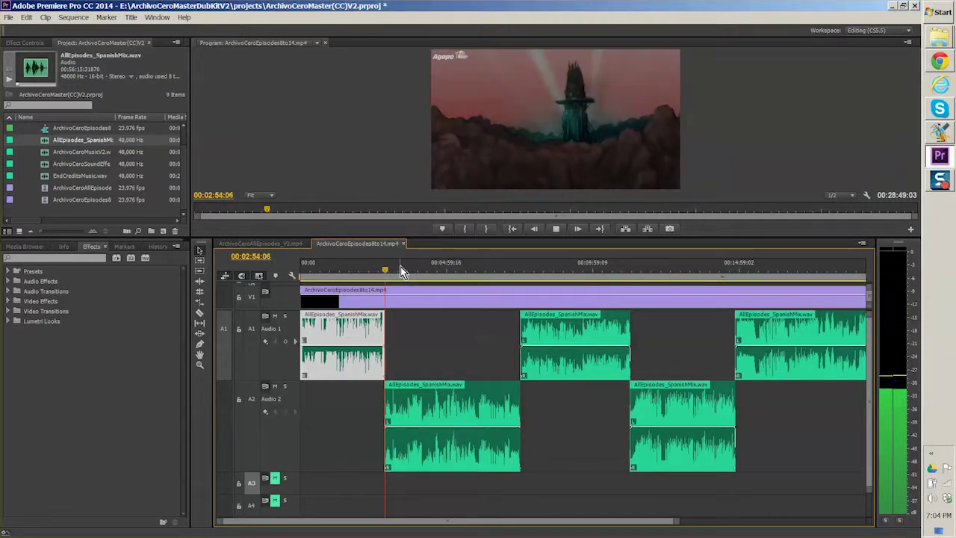
key(space)
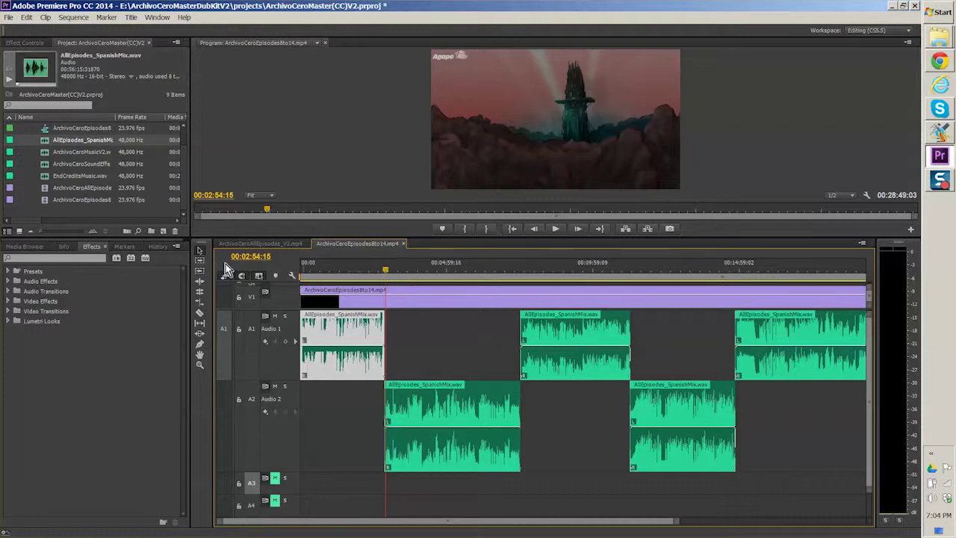
- Select the episodes 8 to 14 sequence in the project and compare its timeline with the ArchivoCeroAllEpisodes_V2 sequence
click(66, 128)
click(266, 247)
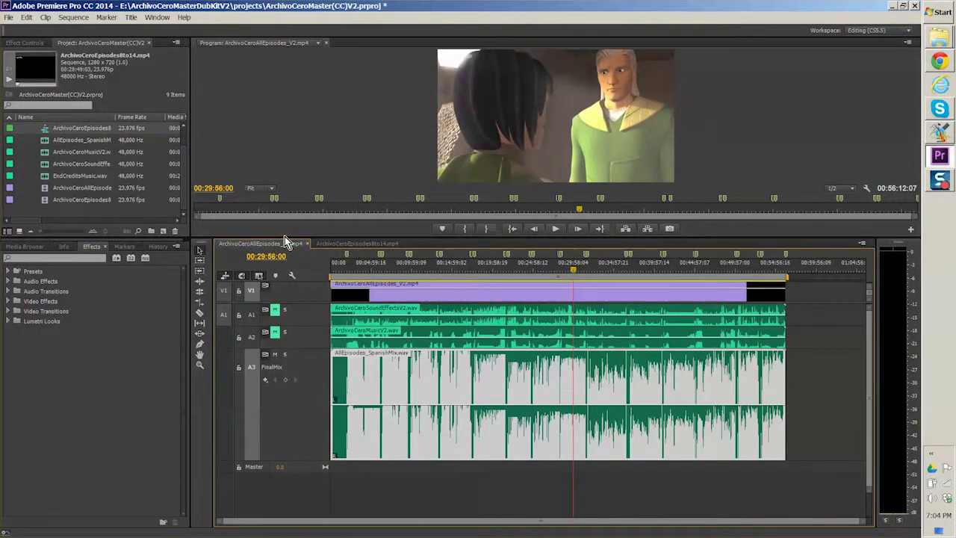
click(352, 246)
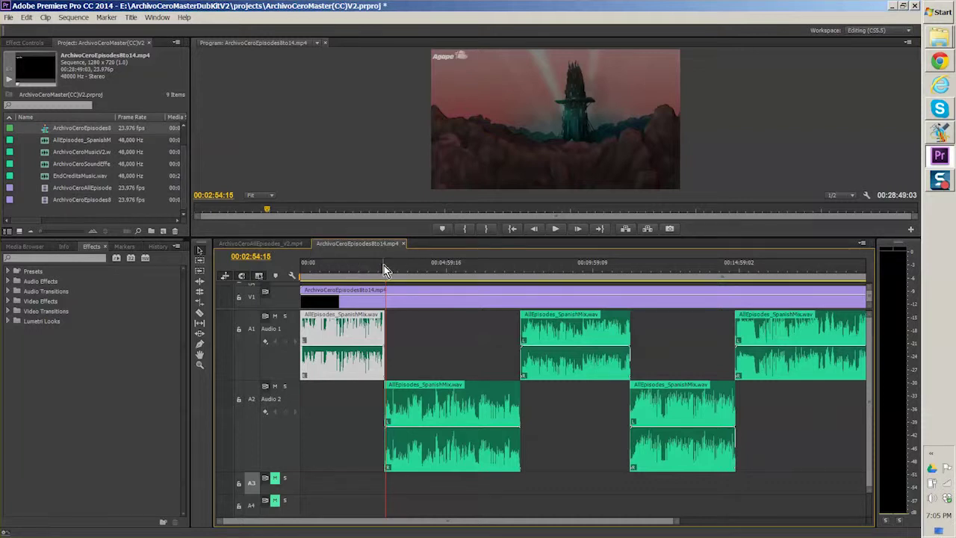
- Go to the end of the episodes 8 to 14 sequence and set up its export as H.264 with the Android Tablet - 720p 23.976 preset
key(minus)
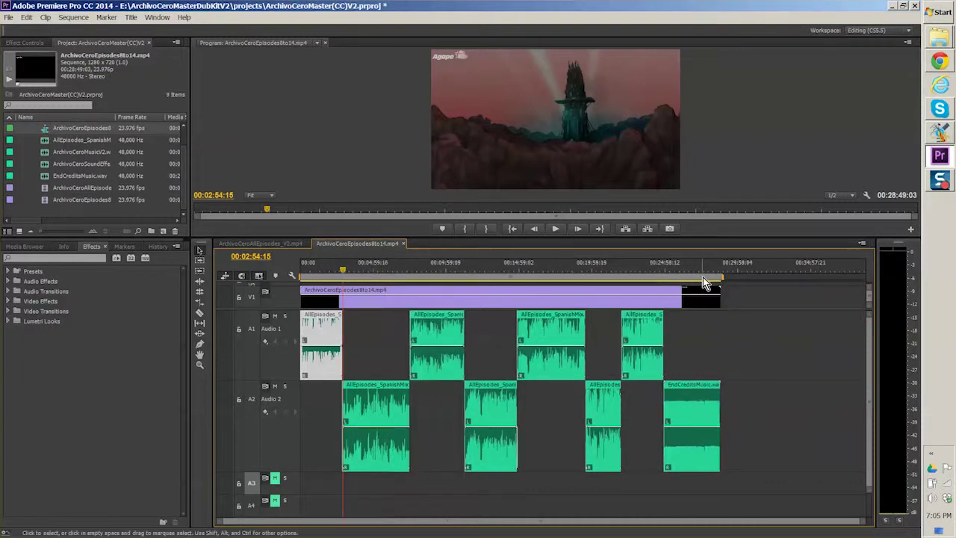
click(724, 266)
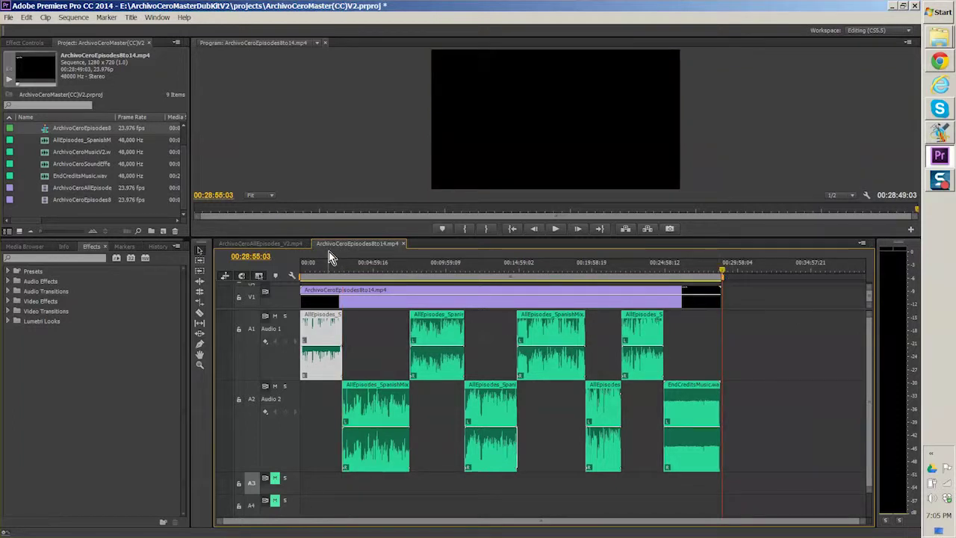
key(ctrl+m)
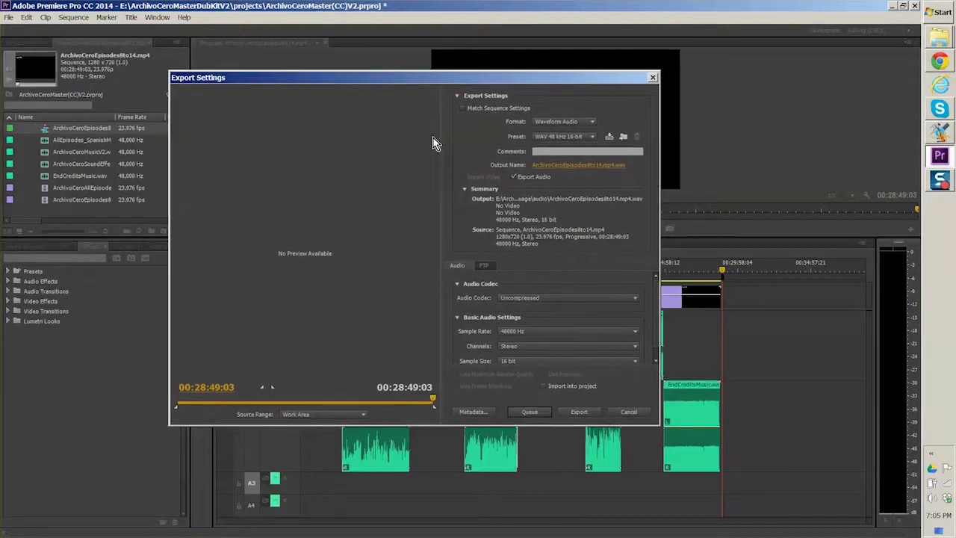
click(589, 122)
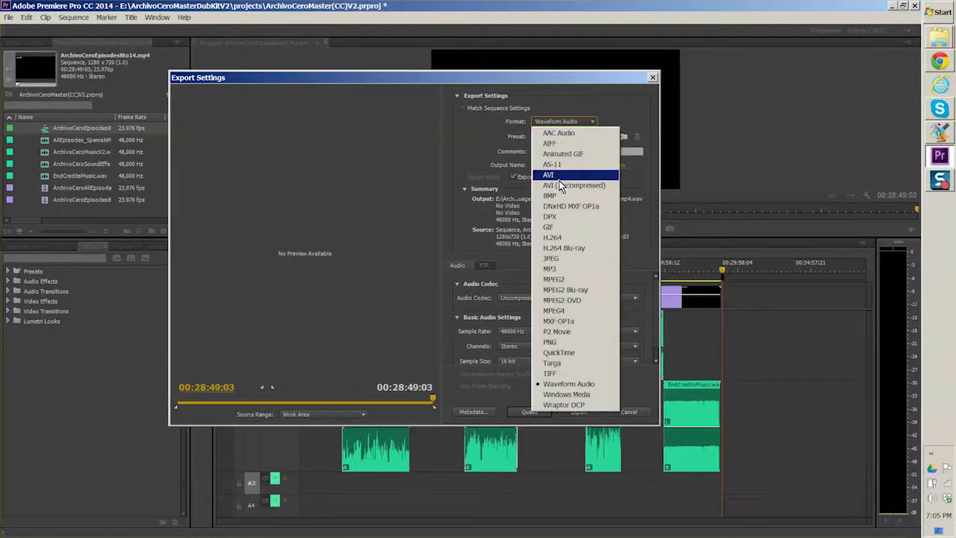
click(577, 238)
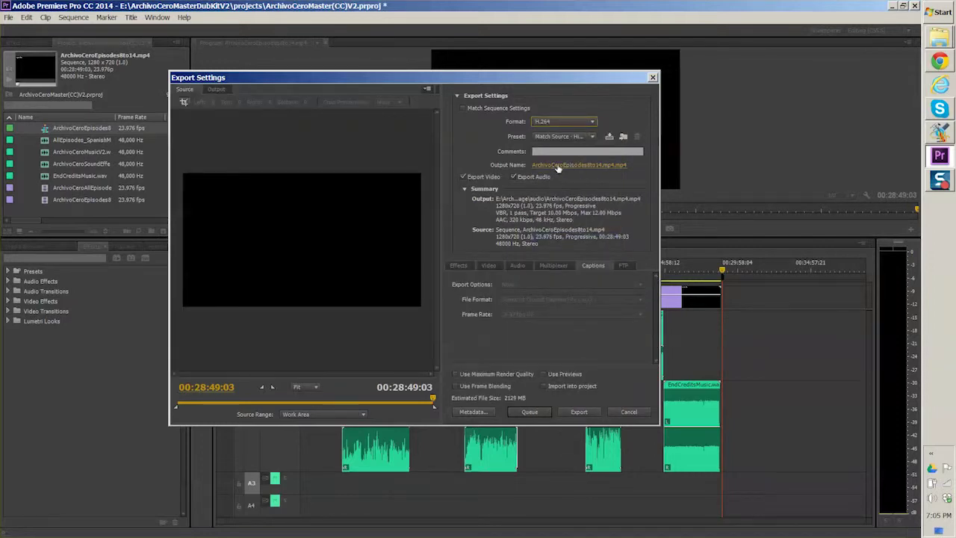
click(595, 136)
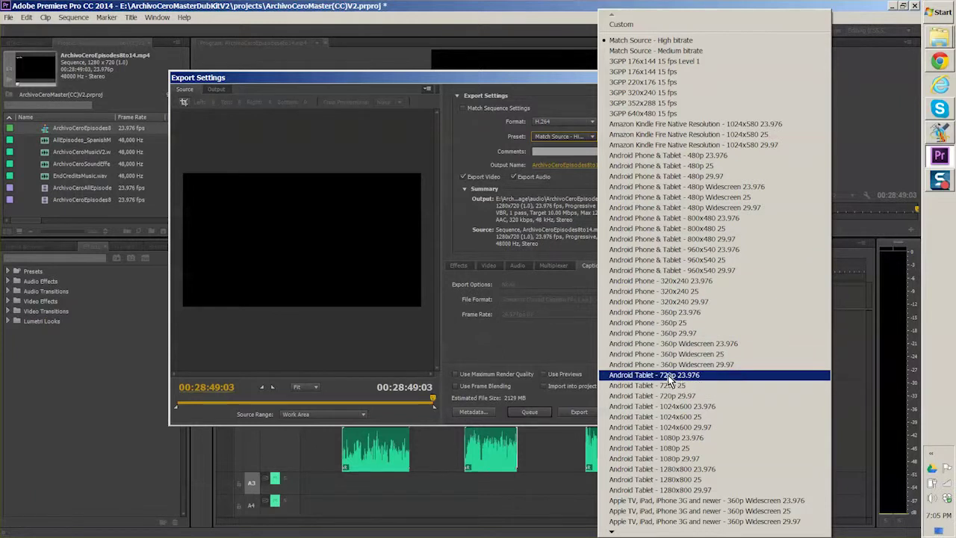
click(706, 374)
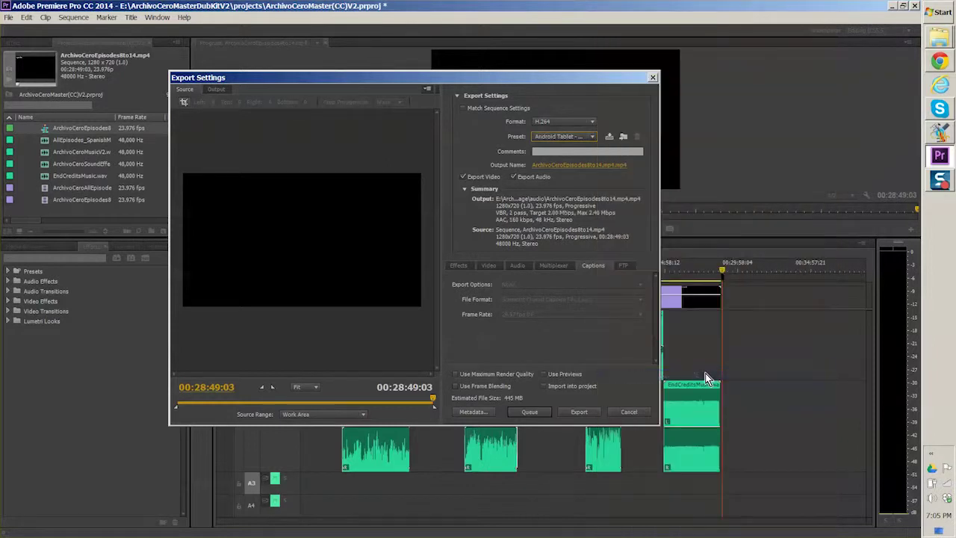
- Set the export's output location to the ArchivoCeroMasterDubKitV2\NewLanguage\episodes folder, and close the export settings without exporting
click(566, 165)
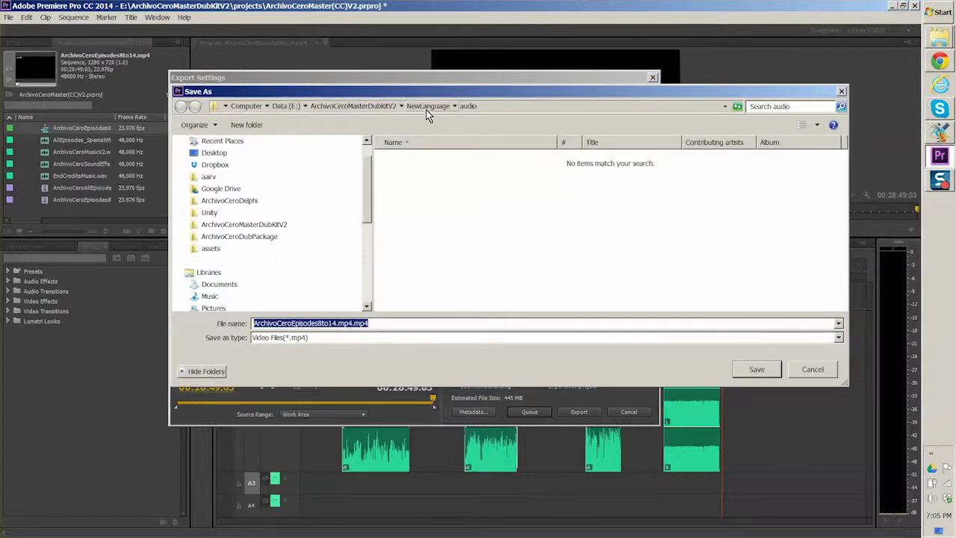
click(422, 106)
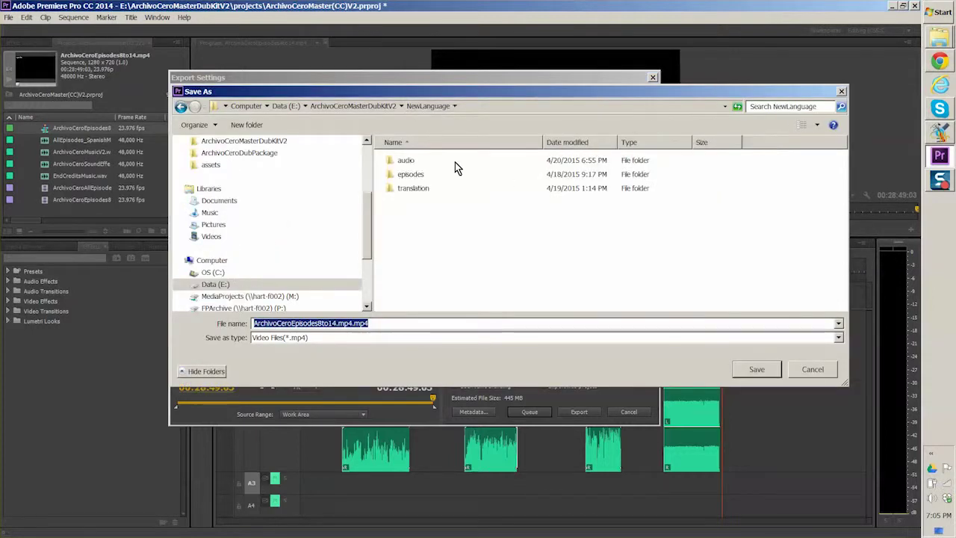
double_click(403, 175)
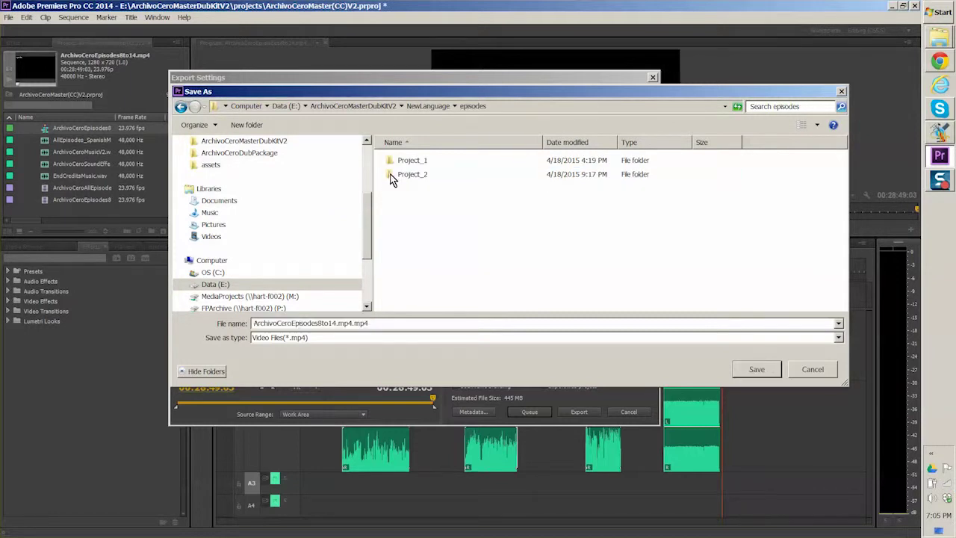
click(757, 371)
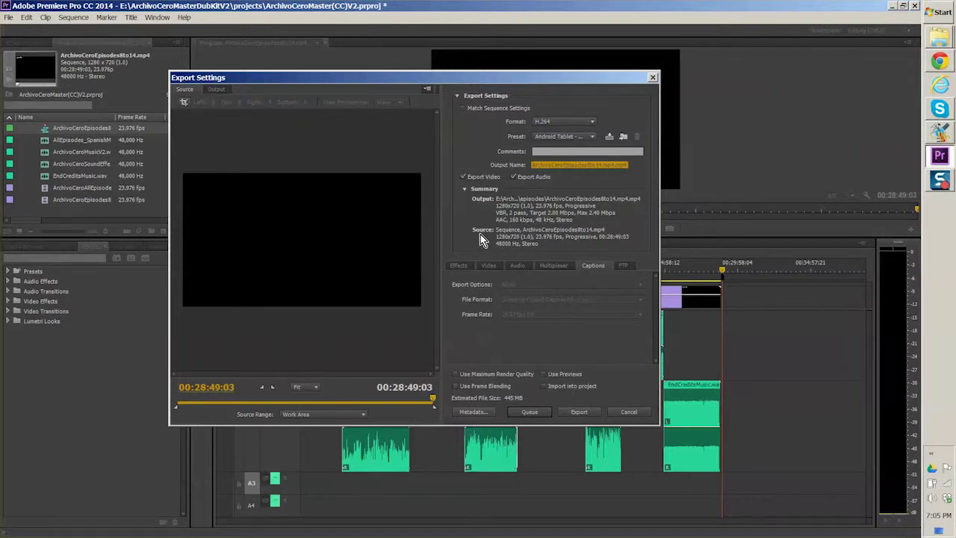
click(631, 414)
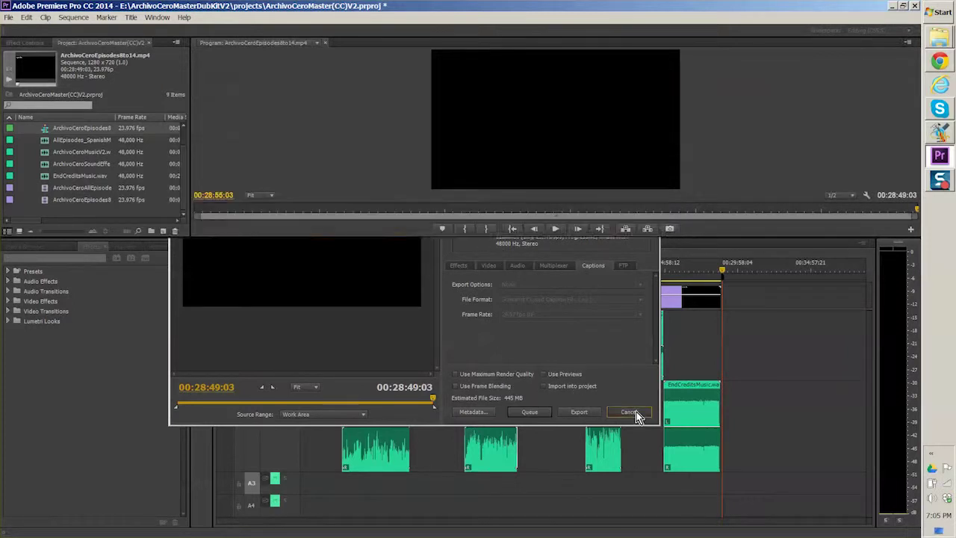